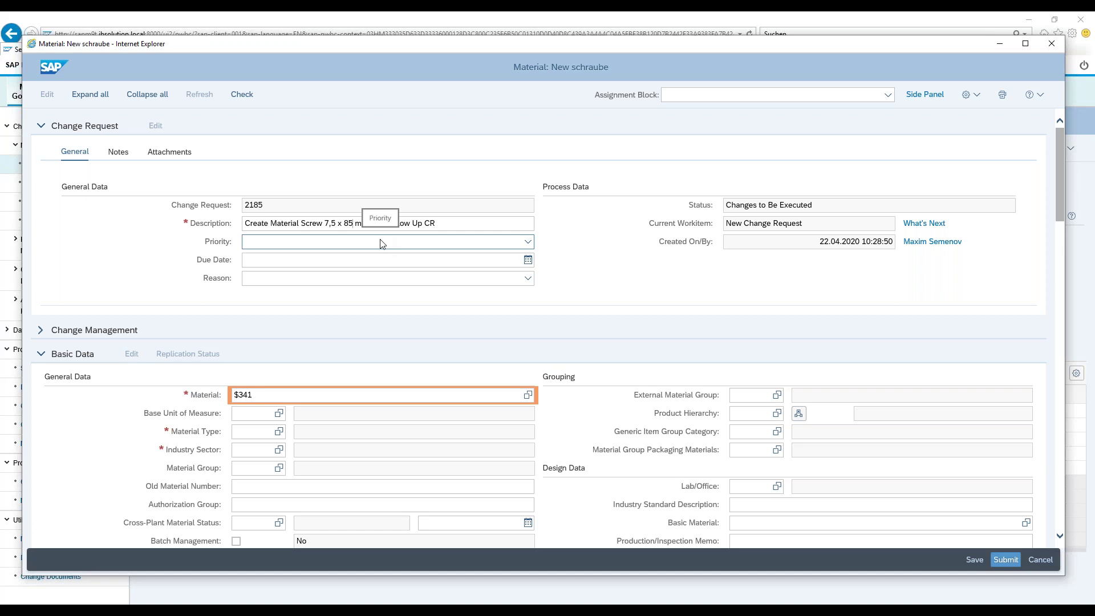
# - Change the size in the change request description so it reads "Create Material Screw 7,5 x 90 mm with Follow Up CR"
pyautogui.press('BackSpace')
pyautogui.press('BackSpace')
pyautogui.write('90')
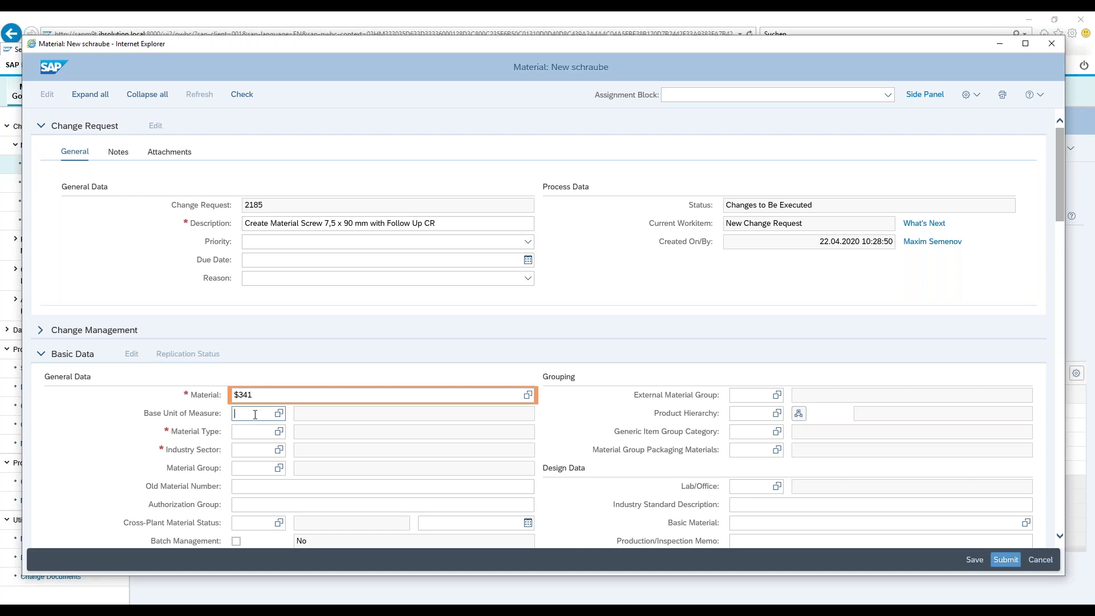
# - Fill in the basic data with base unit of measure MM, material type ERSA and industry sector M (Mechanical engineering)
pyautogui.write('MM')
pyautogui.click(246, 432)
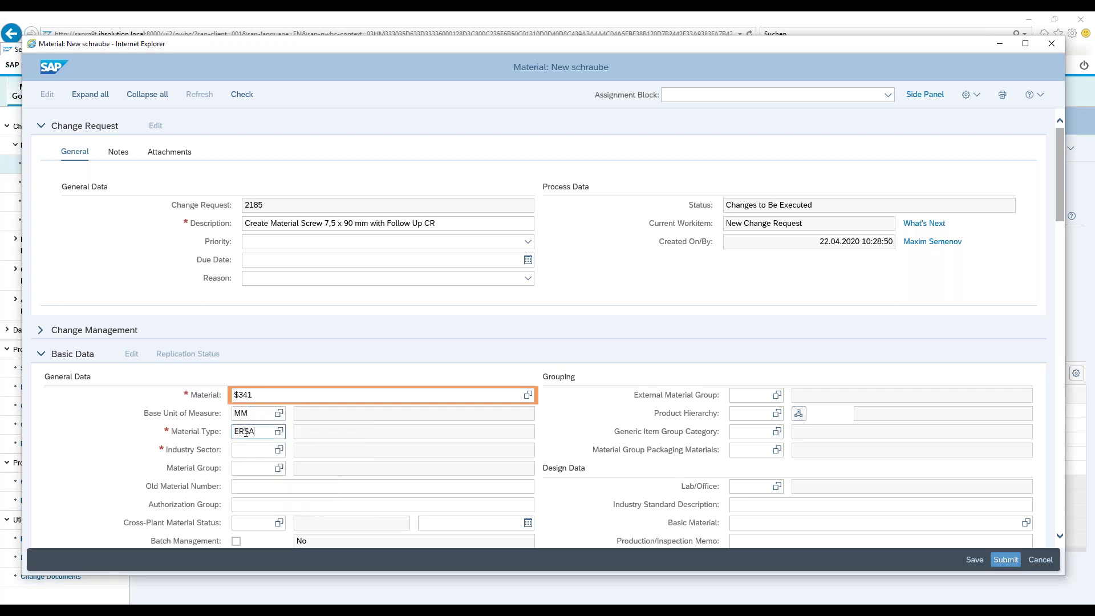
pyautogui.click(256, 511)
pyautogui.click(256, 449)
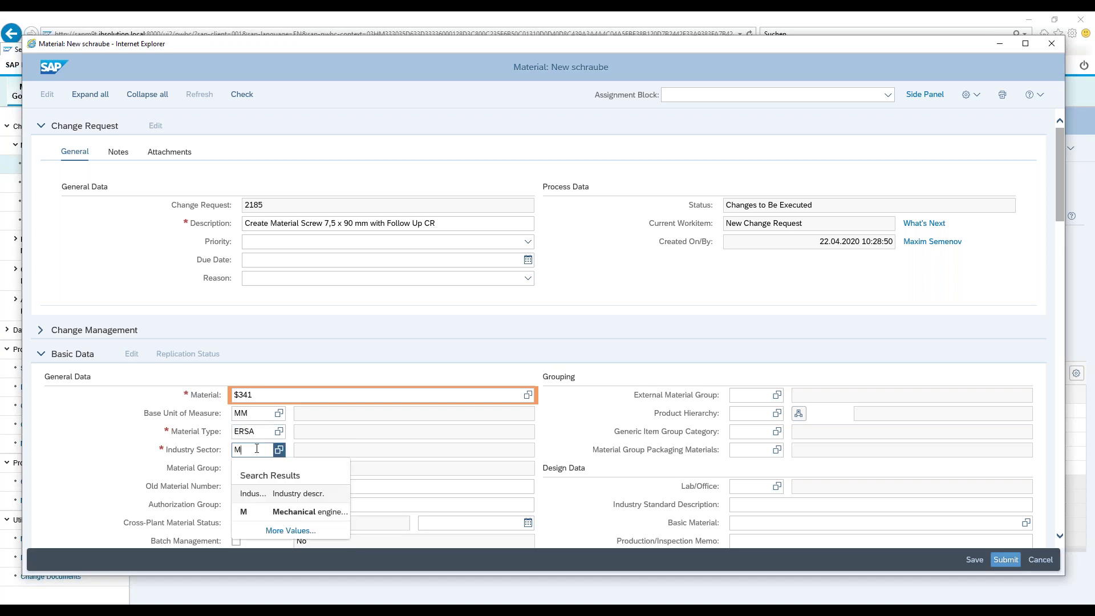
pyautogui.click(245, 512)
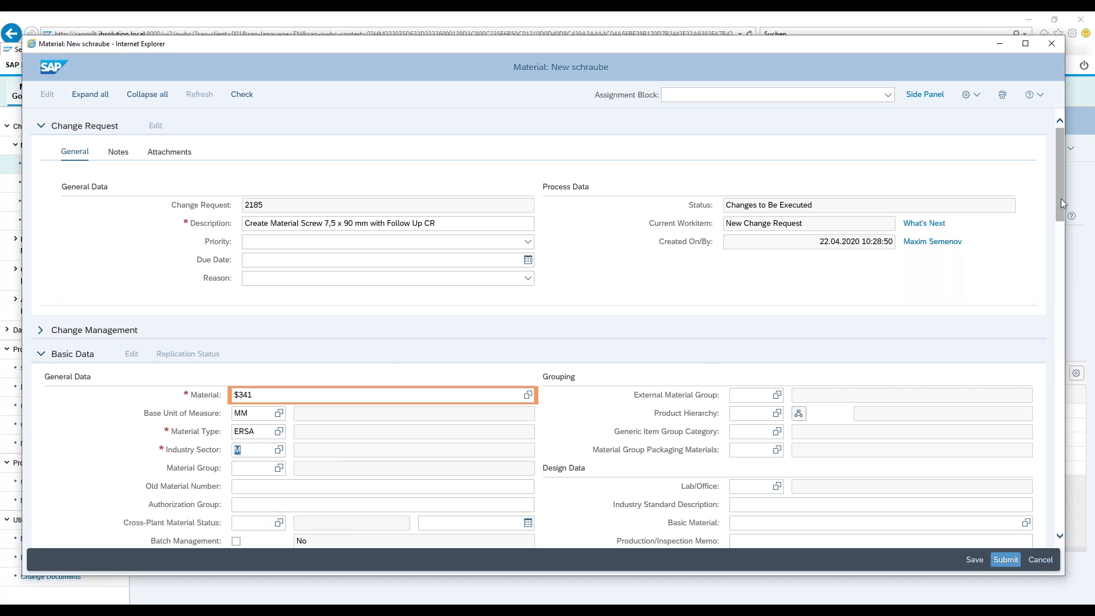
# - Replace the English material description "schraube" with "Screw 7,5 x 90 mm", copied from the change request description
pyautogui.scroll(-8, 1064, 208)
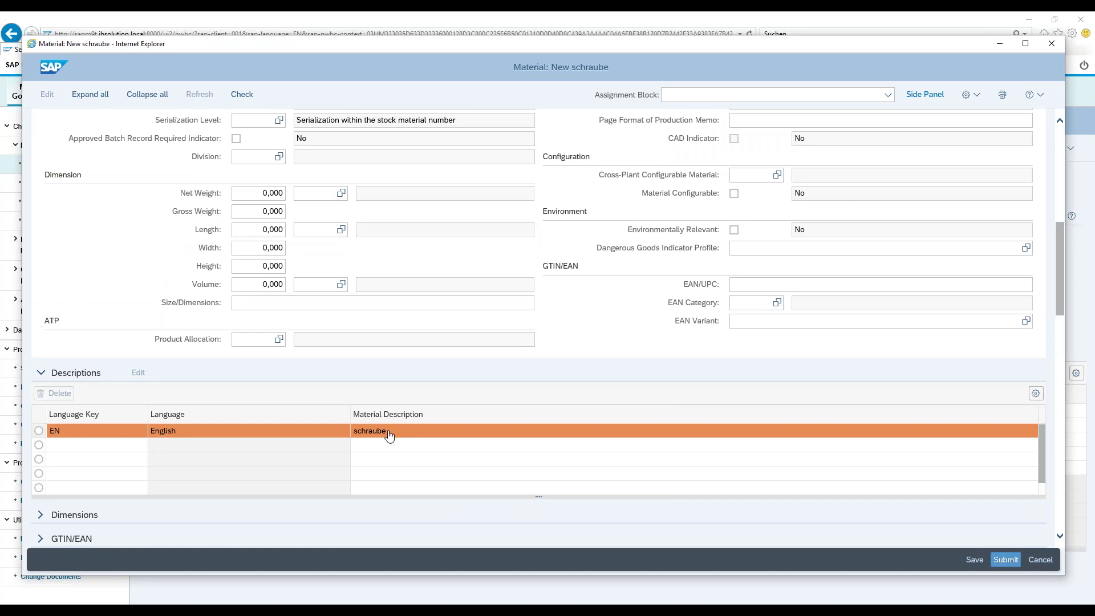
pyautogui.doubleClick(389, 436)
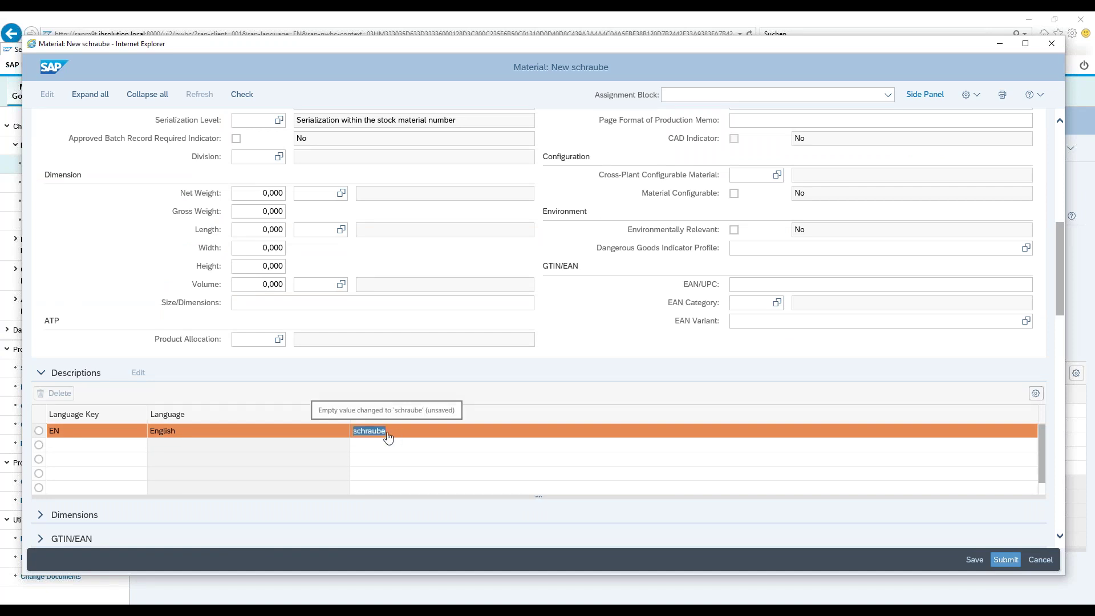
pyautogui.press('Return')
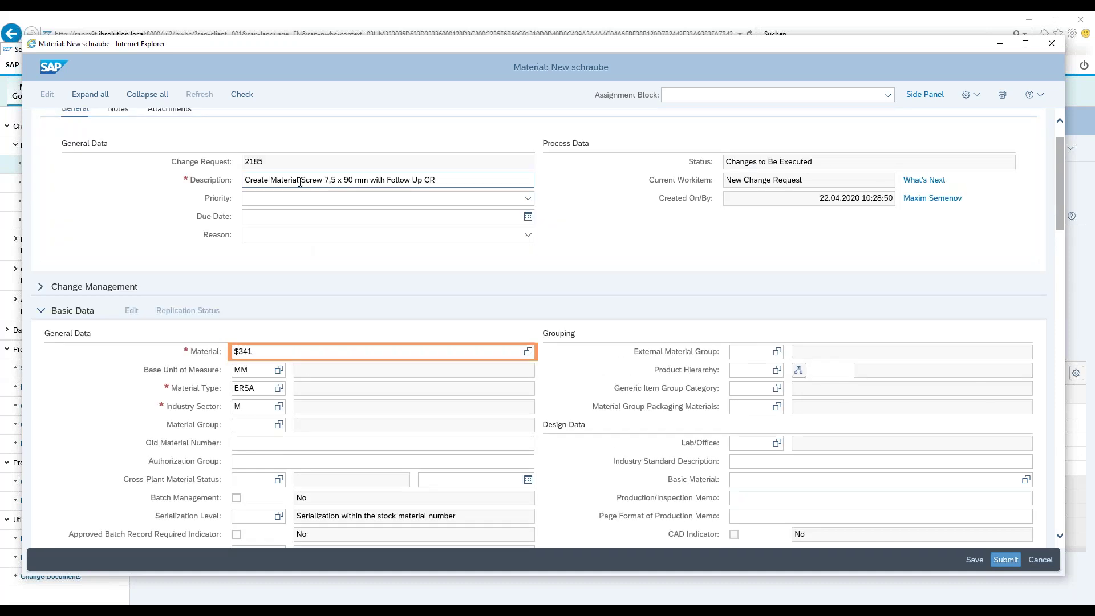
pyautogui.moveTo(300, 181); pyautogui.dragTo(370, 181)
pyautogui.hotkey('ctrl', 'c')
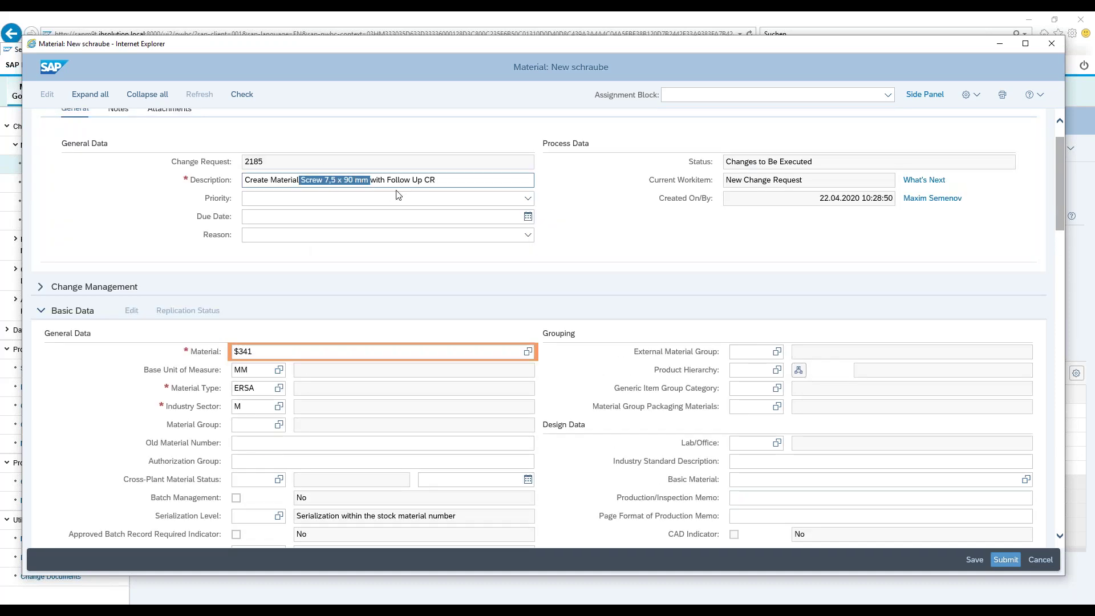
pyautogui.scroll(-2, 397, 200)
pyautogui.scroll(-5, 397, 207)
pyautogui.doubleClick(386, 431)
pyautogui.hotkey('ctrl', 'v')
pyautogui.click(407, 451)
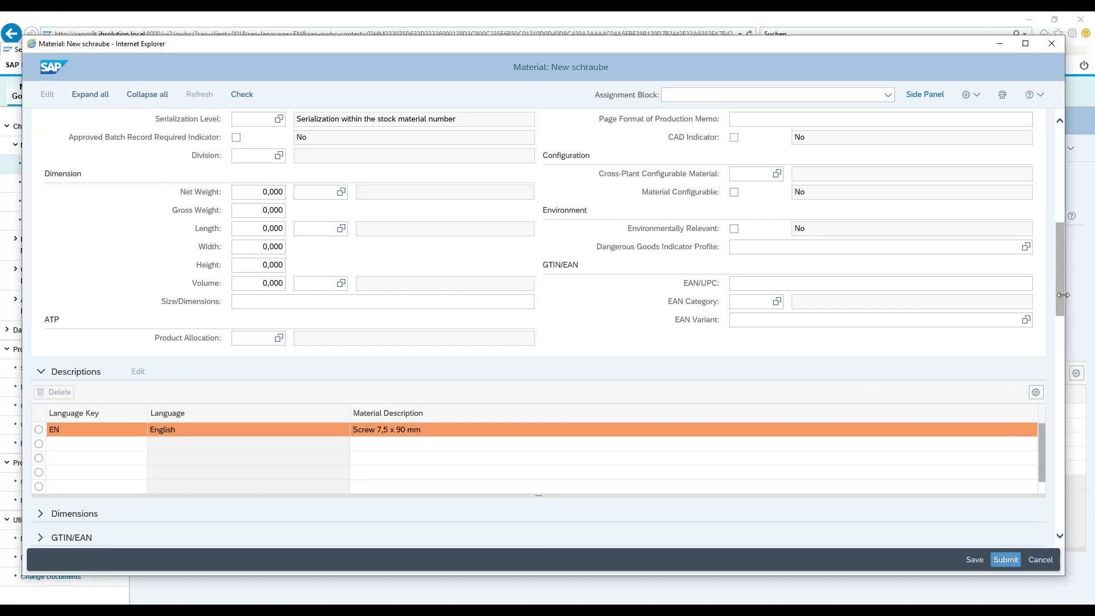
# - Submit the change request for the 7,5 x 90 mm screw and refresh its data
pyautogui.moveTo(1059, 293); pyautogui.dragTo(985, 238)
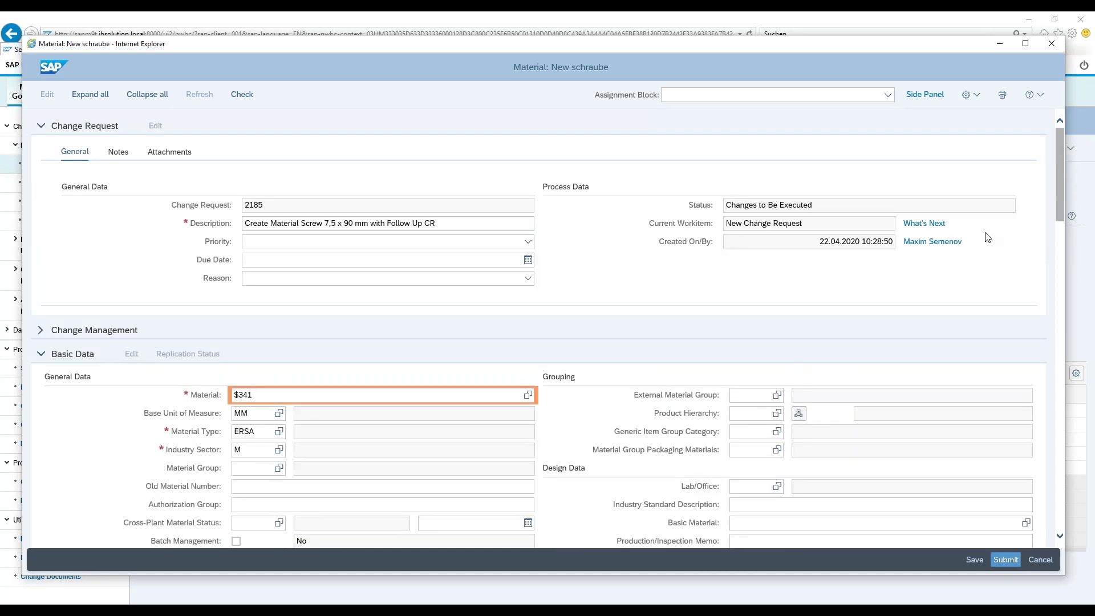
pyautogui.click(1007, 563)
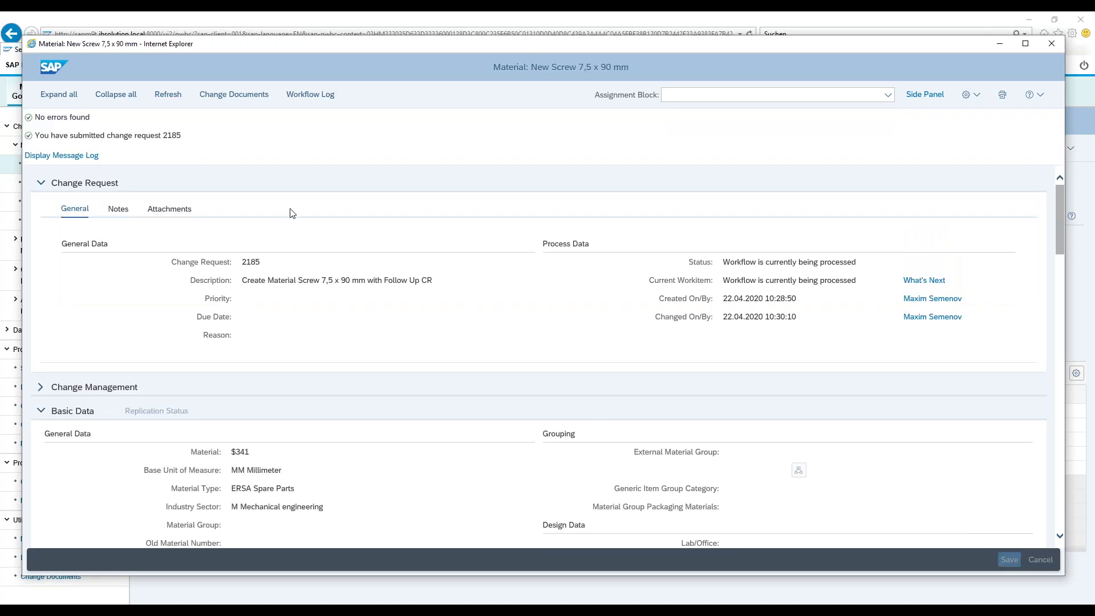
pyautogui.click(171, 96)
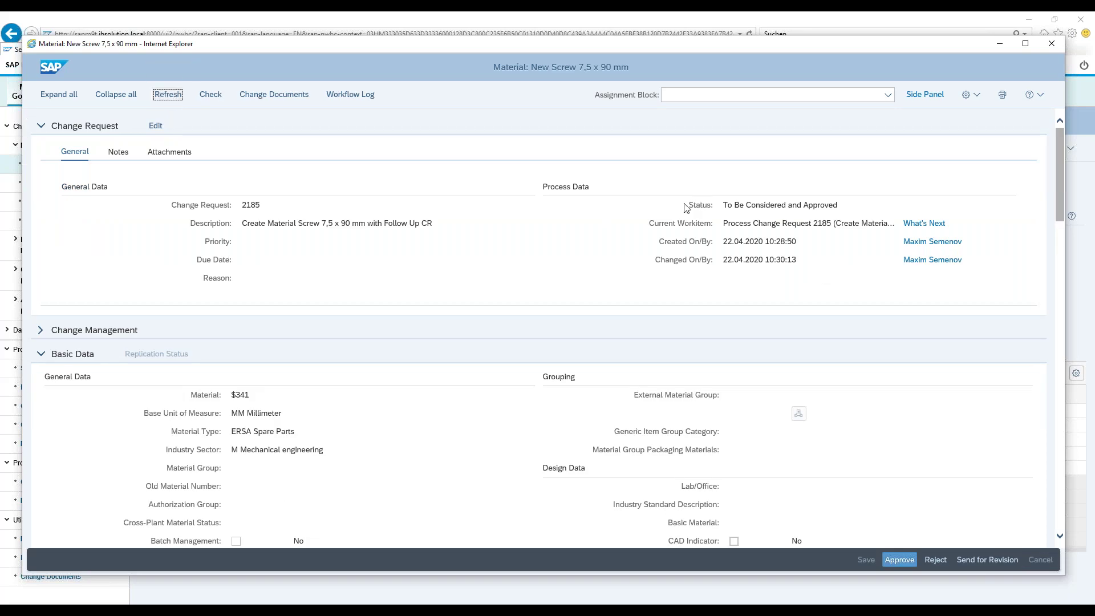
# - Check the submitted change request's status and review its remaining workflow steps in the Change Request Tracker
pyautogui.moveTo(687, 206); pyautogui.dragTo(838, 207)
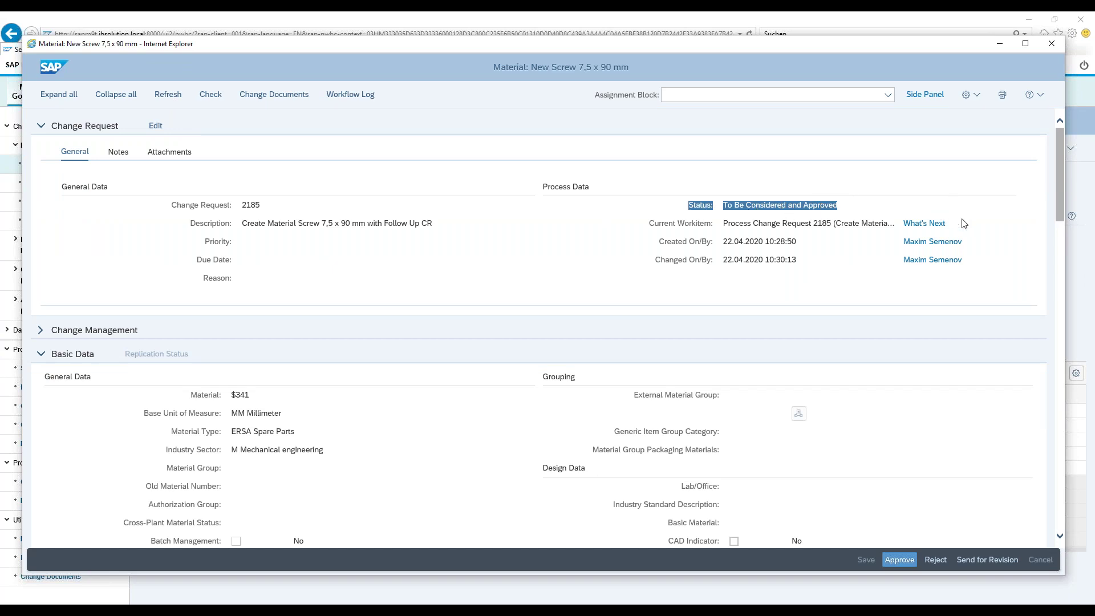
pyautogui.click(925, 223)
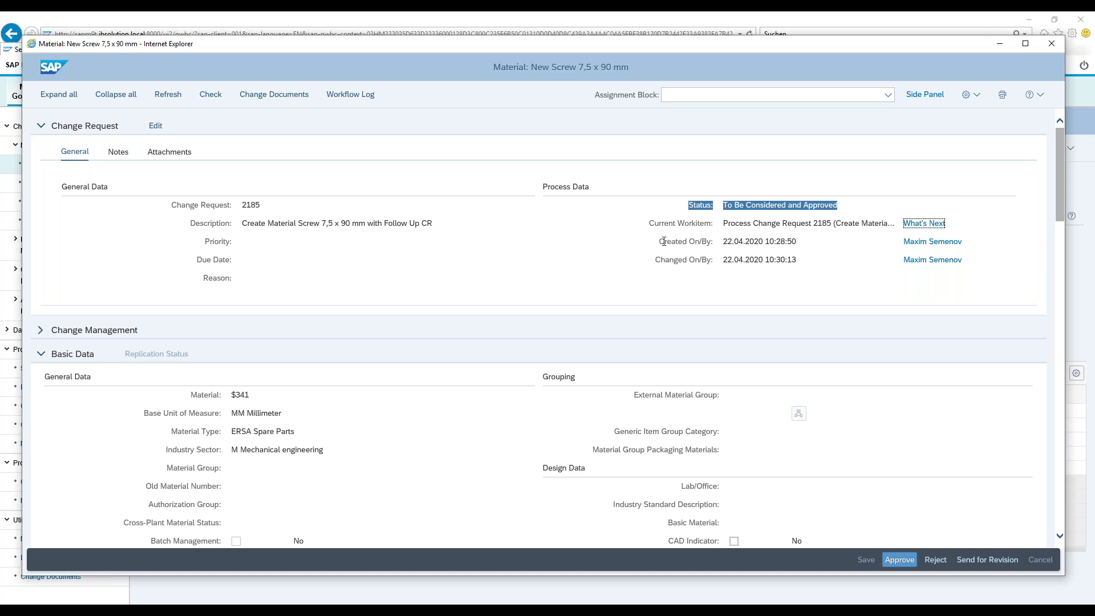
pyautogui.click(168, 97)
pyautogui.click(928, 225)
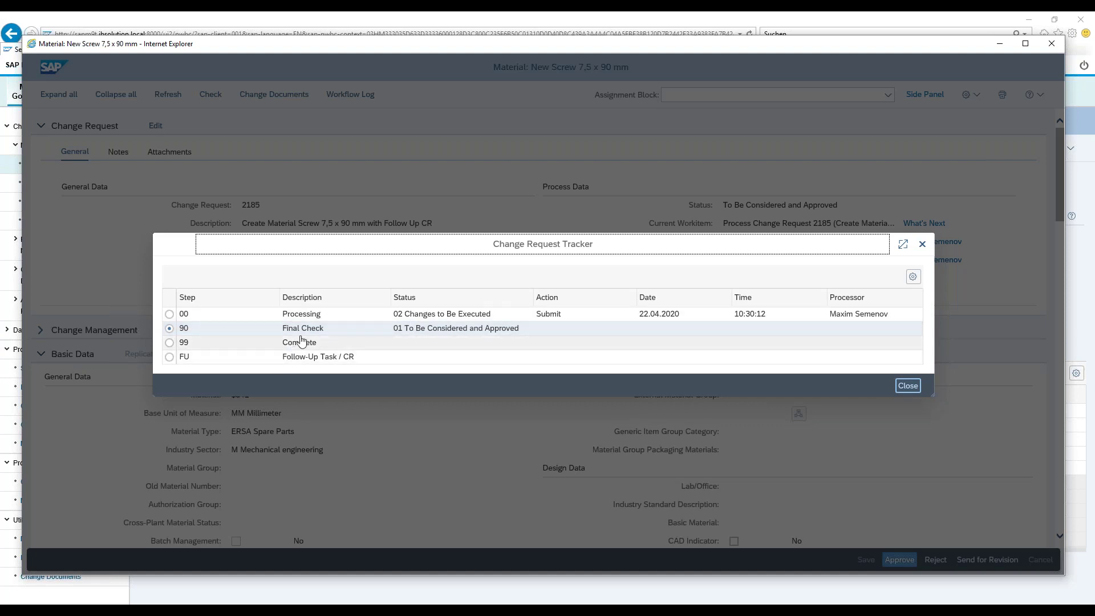
pyautogui.click(915, 388)
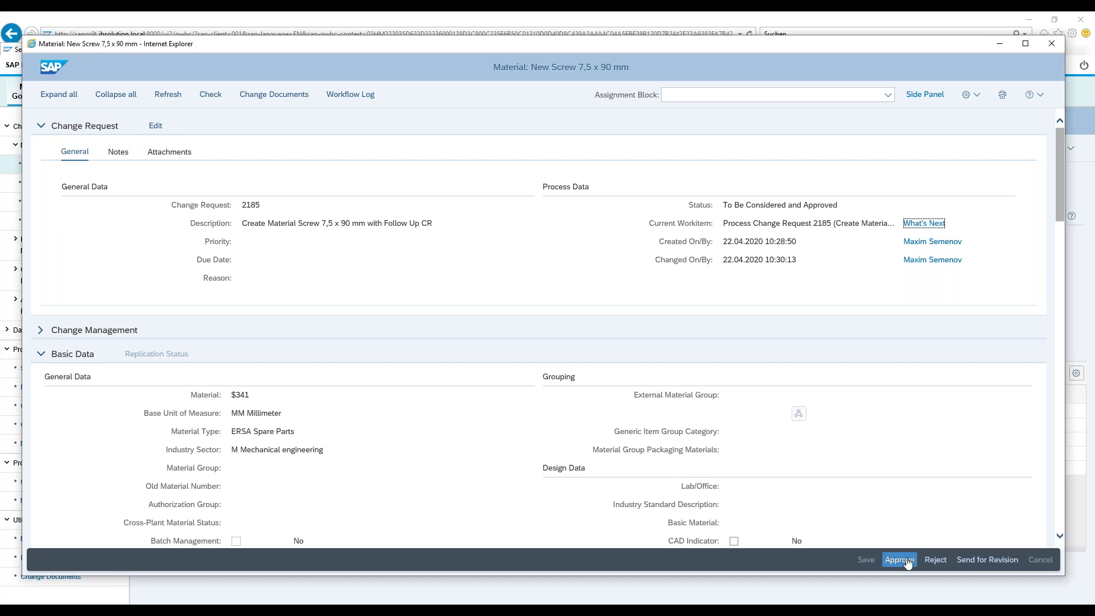
# - Approve the change request in its final check and refresh it to review the status
pyautogui.click(907, 562)
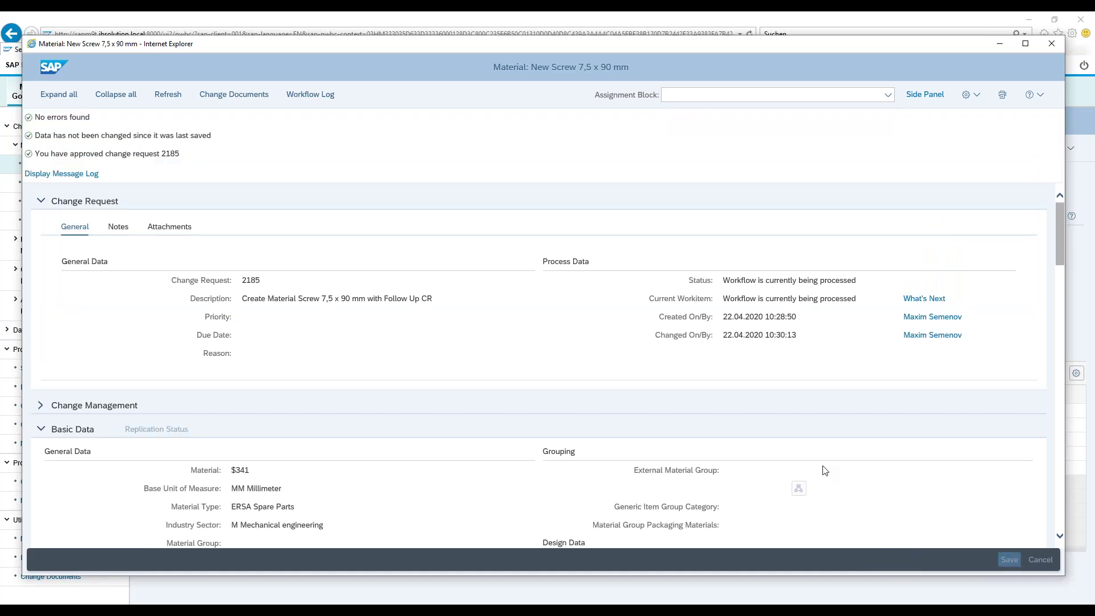
pyautogui.click(175, 97)
pyautogui.click(175, 97)
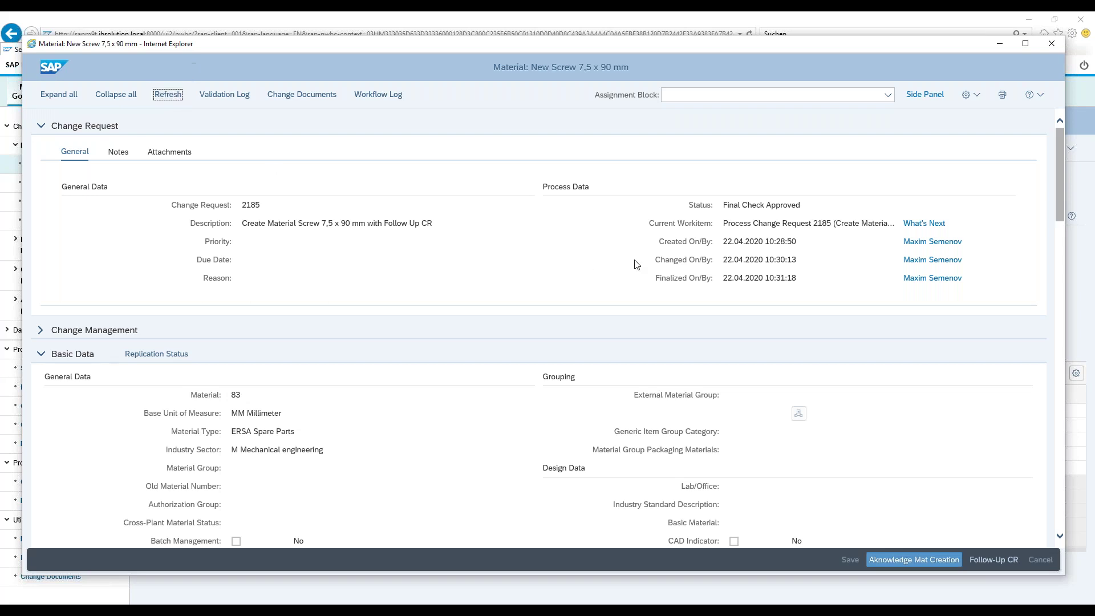
pyautogui.moveTo(804, 209); pyautogui.dragTo(691, 210)
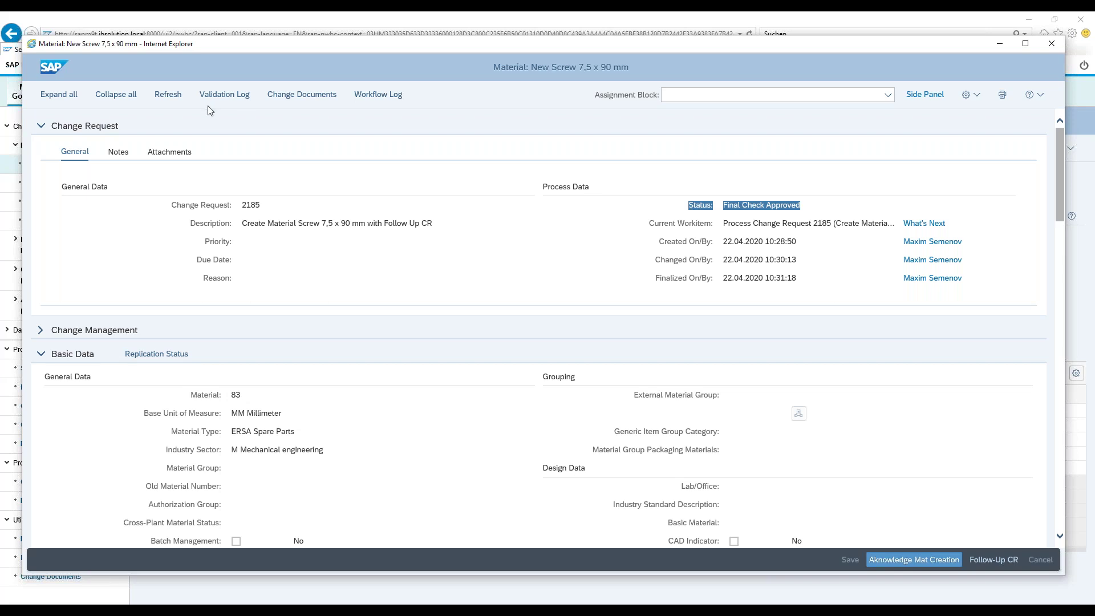
pyautogui.click(169, 97)
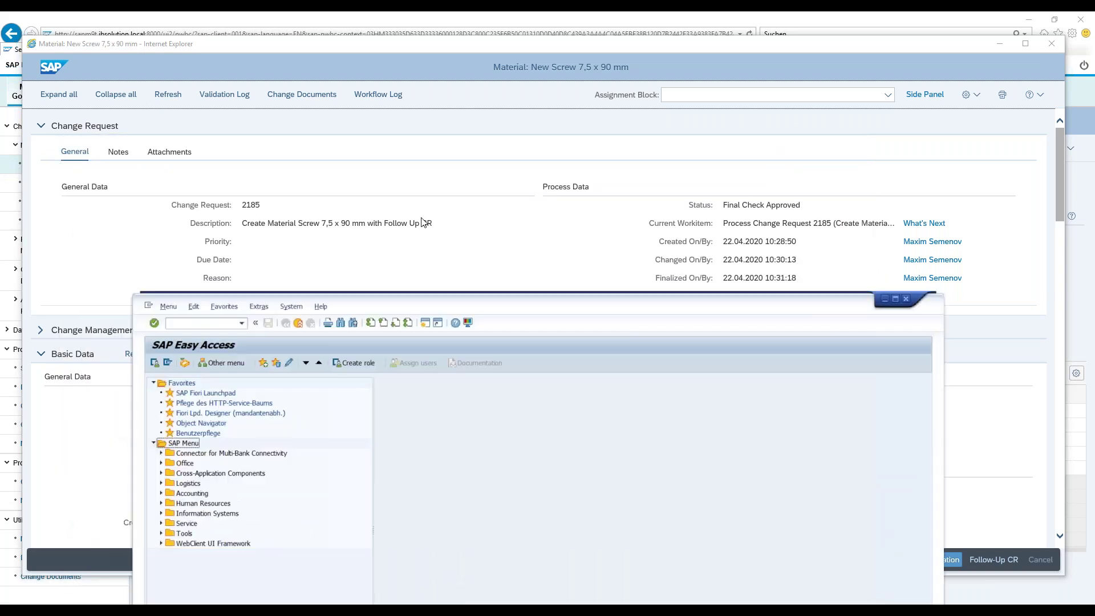
# - Switch to SAP GUI and display material 83 with transaction mm03, selecting all views to verify its description
pyautogui.write('mm03')
pyautogui.press('Return')
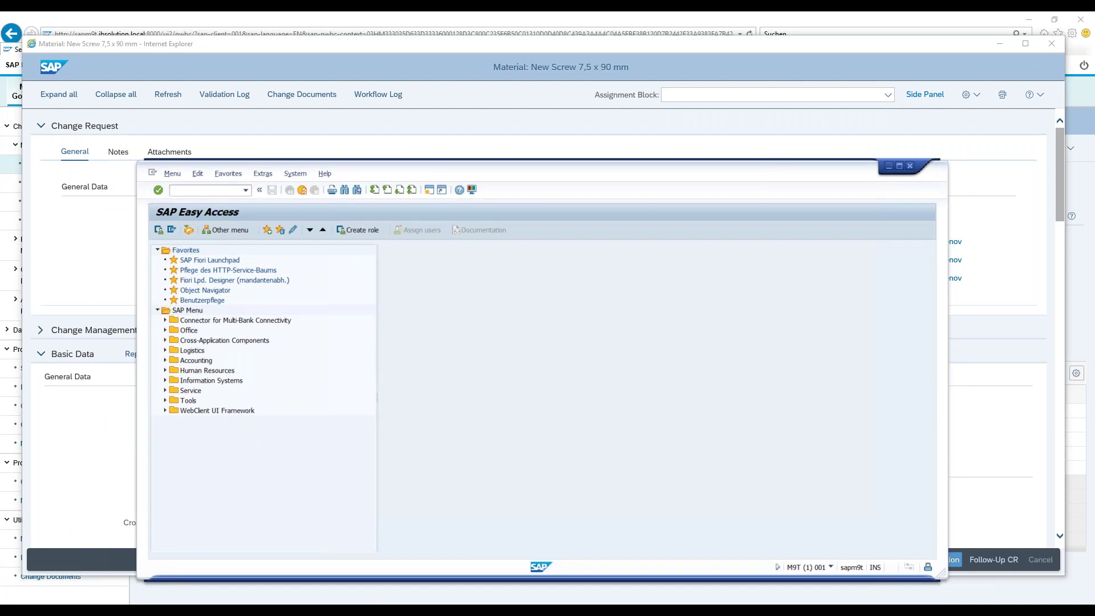
pyautogui.write('81')
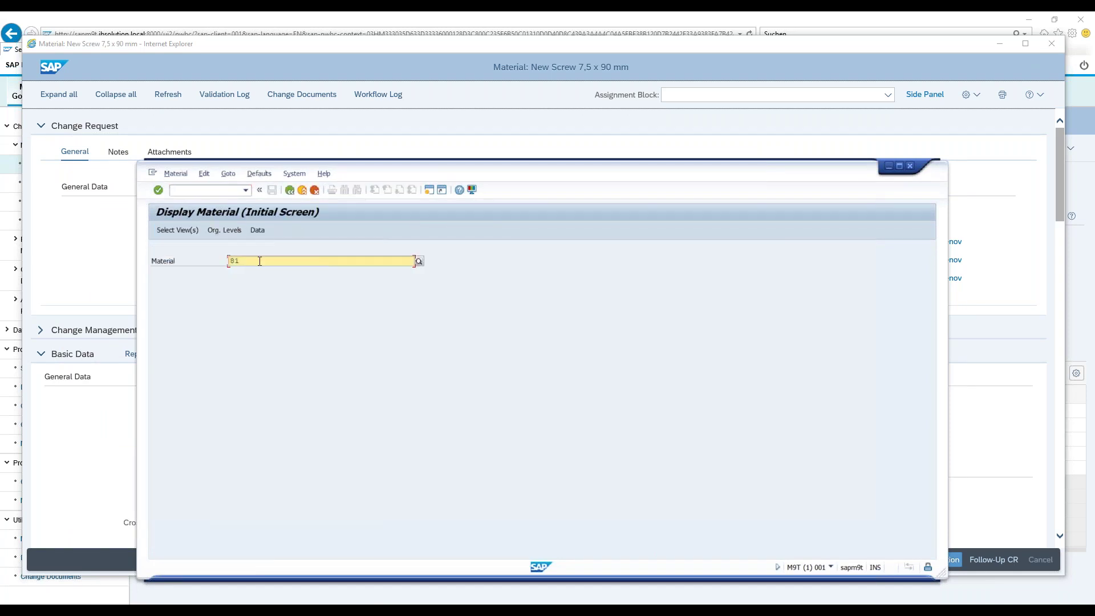
pyautogui.press('Return')
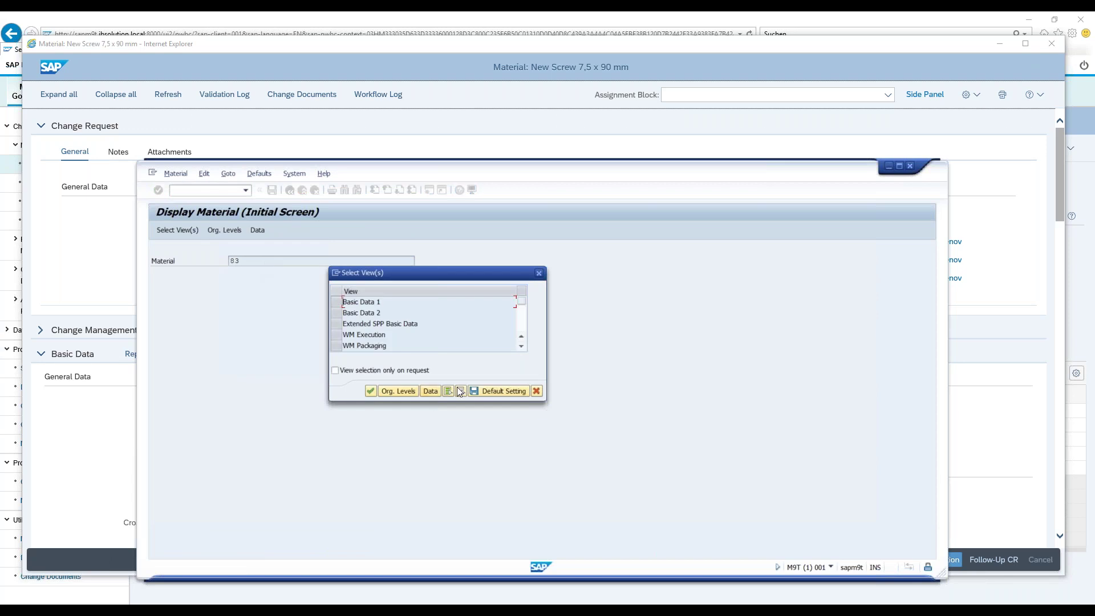
pyautogui.click(449, 392)
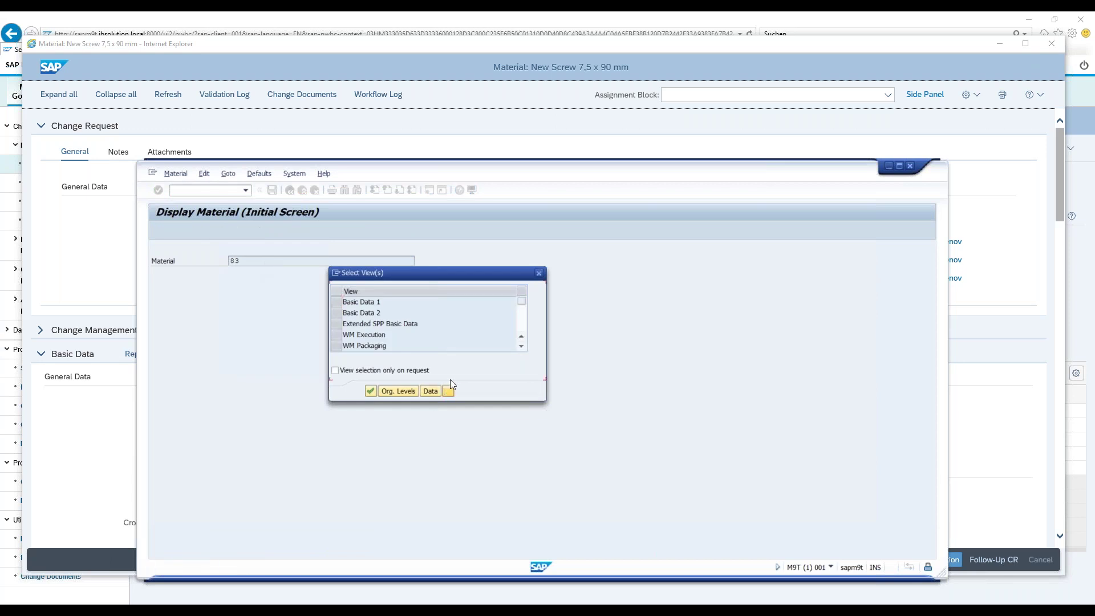
pyautogui.click(371, 391)
pyautogui.moveTo(267, 284); pyautogui.dragTo(206, 276)
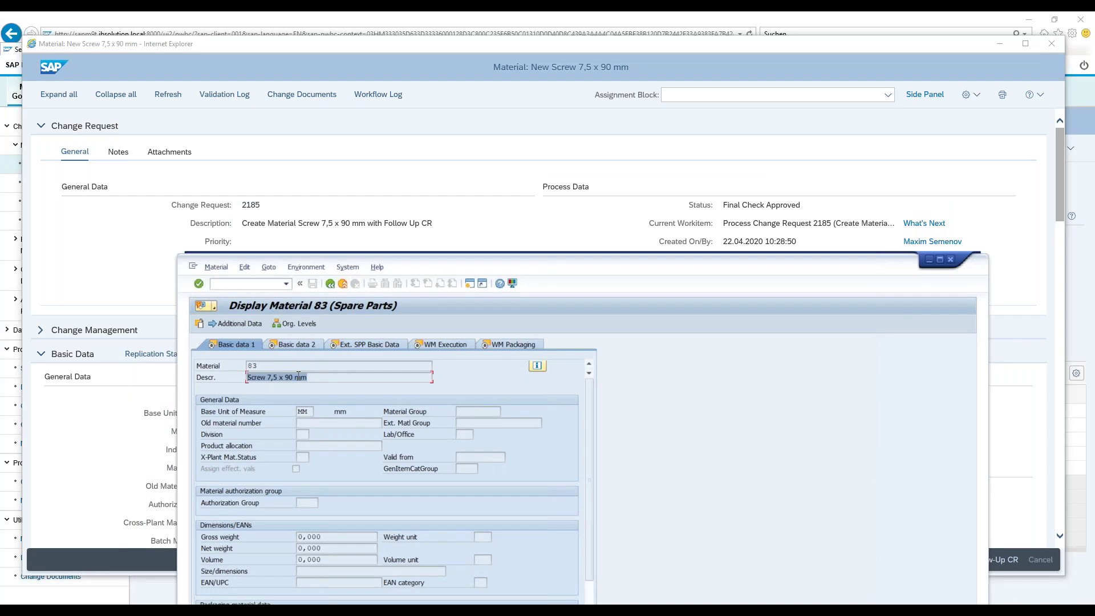
pyautogui.click(931, 261)
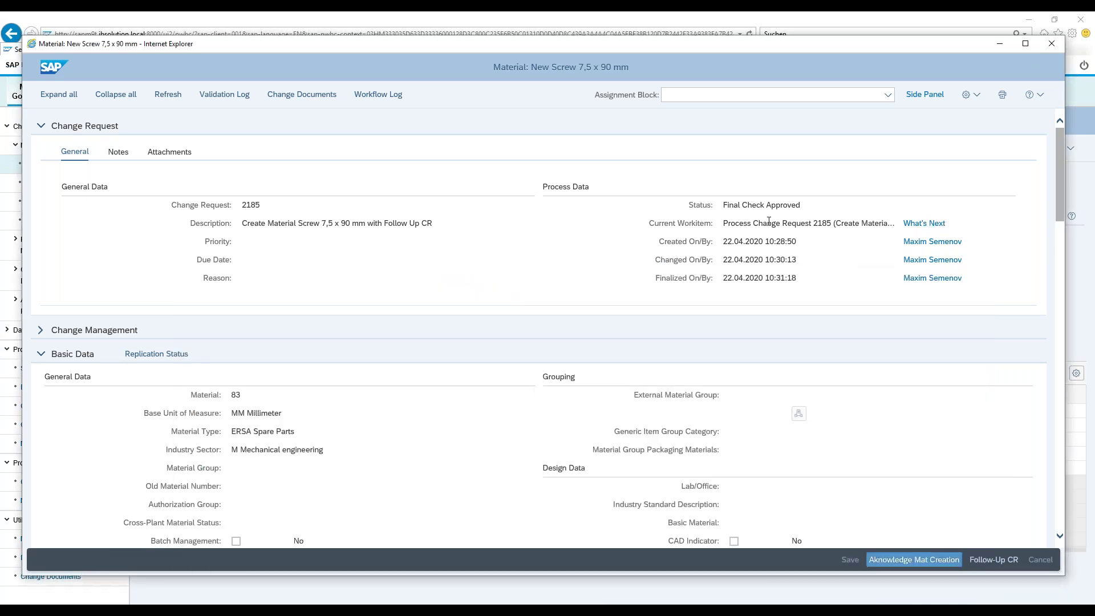
# - Examine the Follow-Up Task / CR step of the approved change request in the Change Request Tracker
pyautogui.click(924, 224)
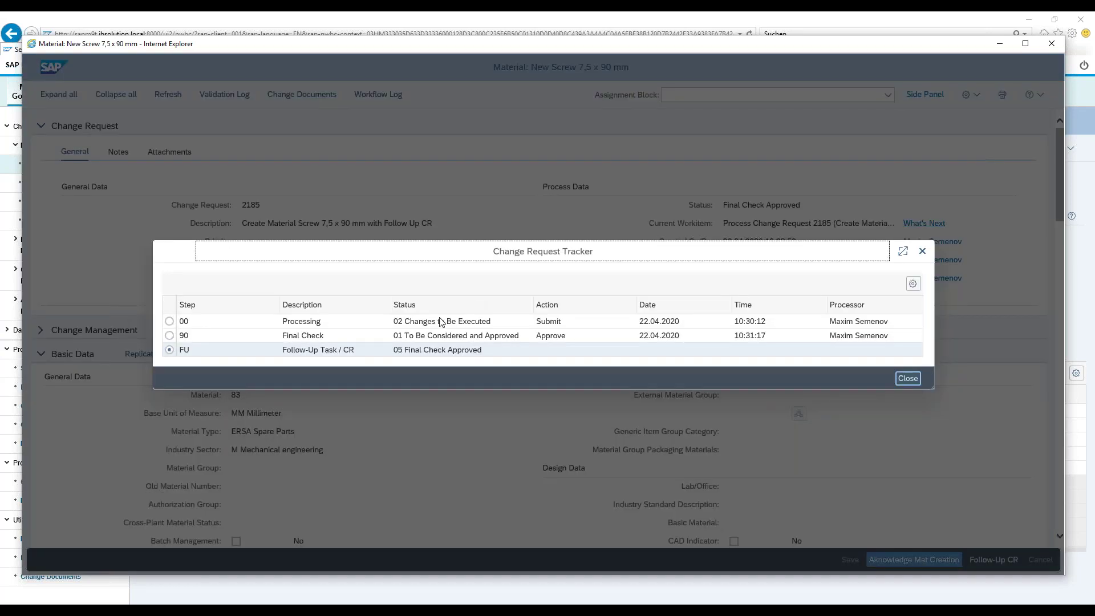
pyautogui.click(330, 350)
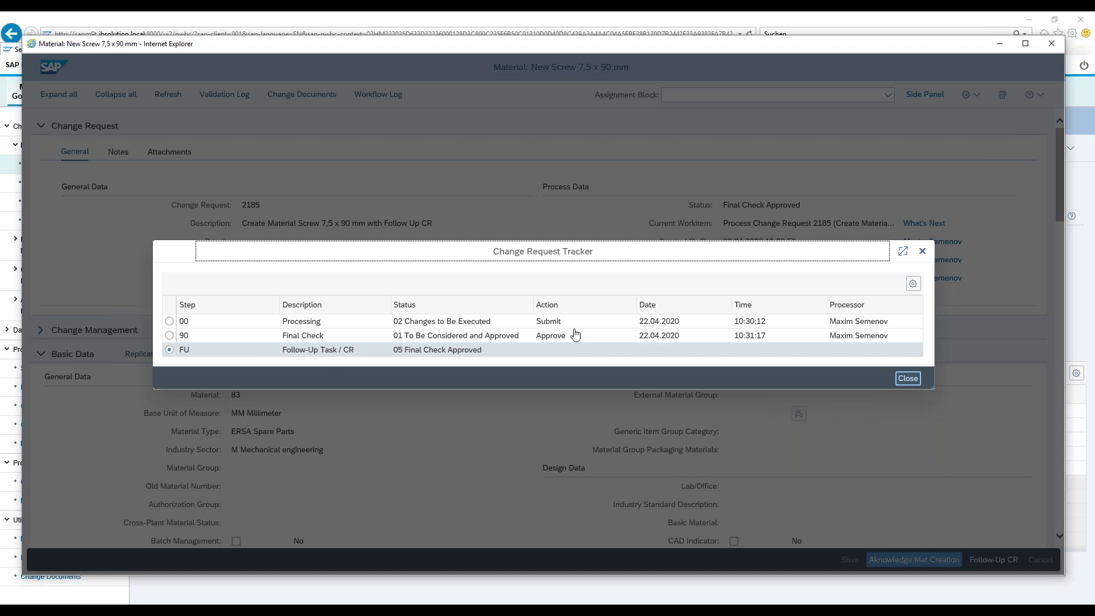
pyautogui.click(924, 252)
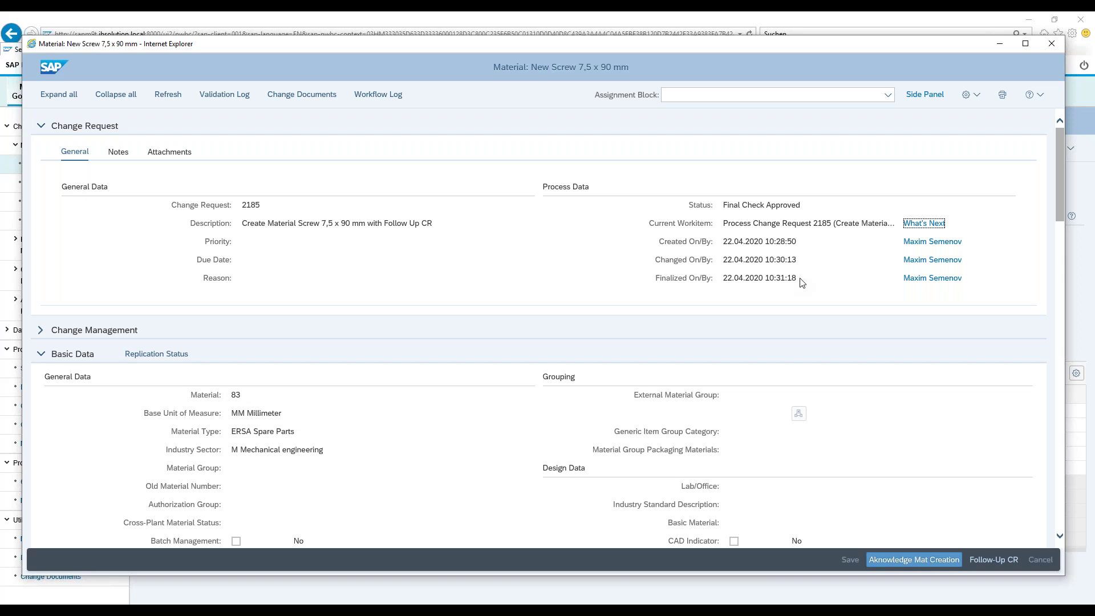
# - Acknowledge the material creation and check the recorded action in the refreshed change request's tracker
pyautogui.click(909, 561)
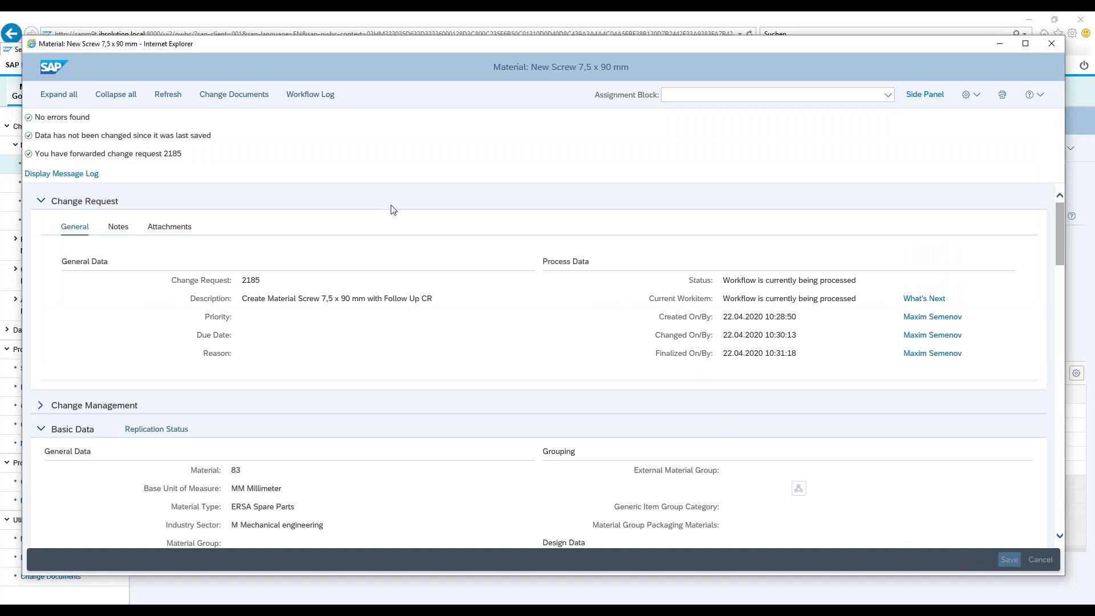
pyautogui.click(161, 96)
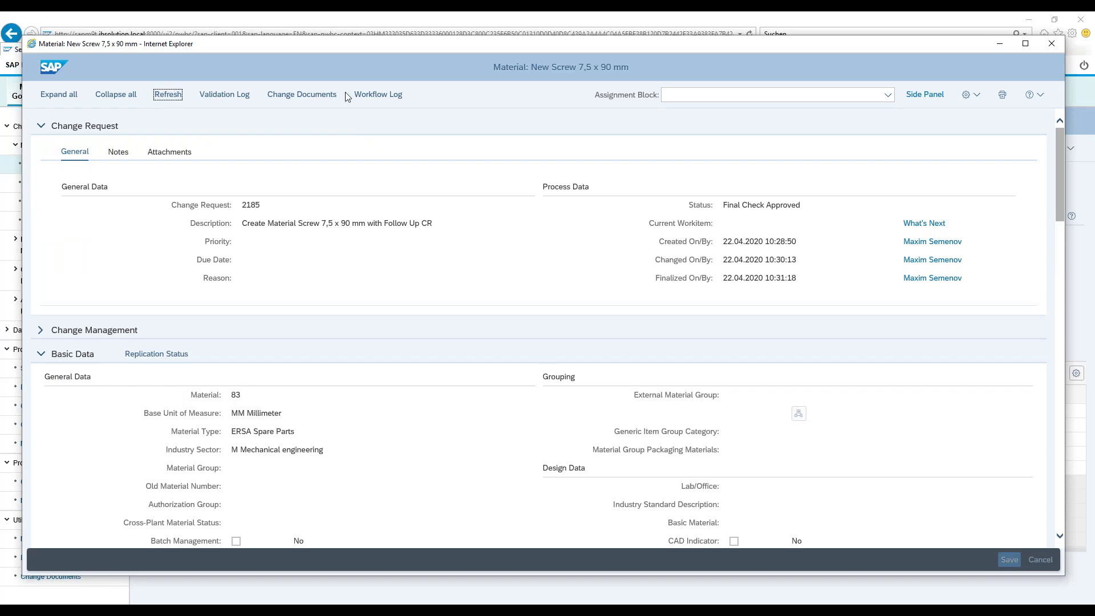
pyautogui.click(916, 226)
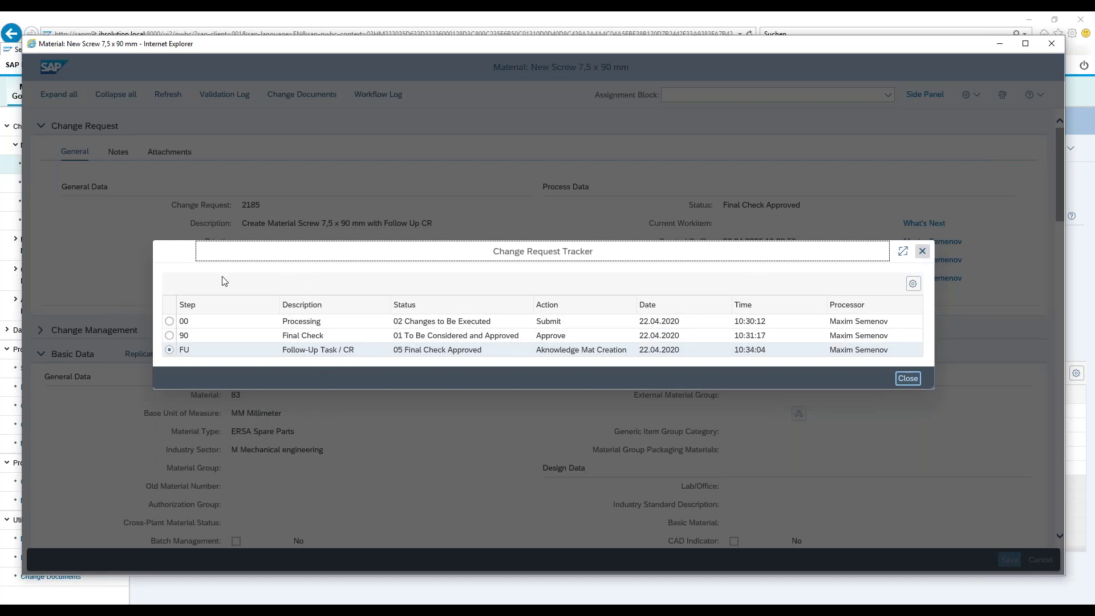
pyautogui.press('Escape')
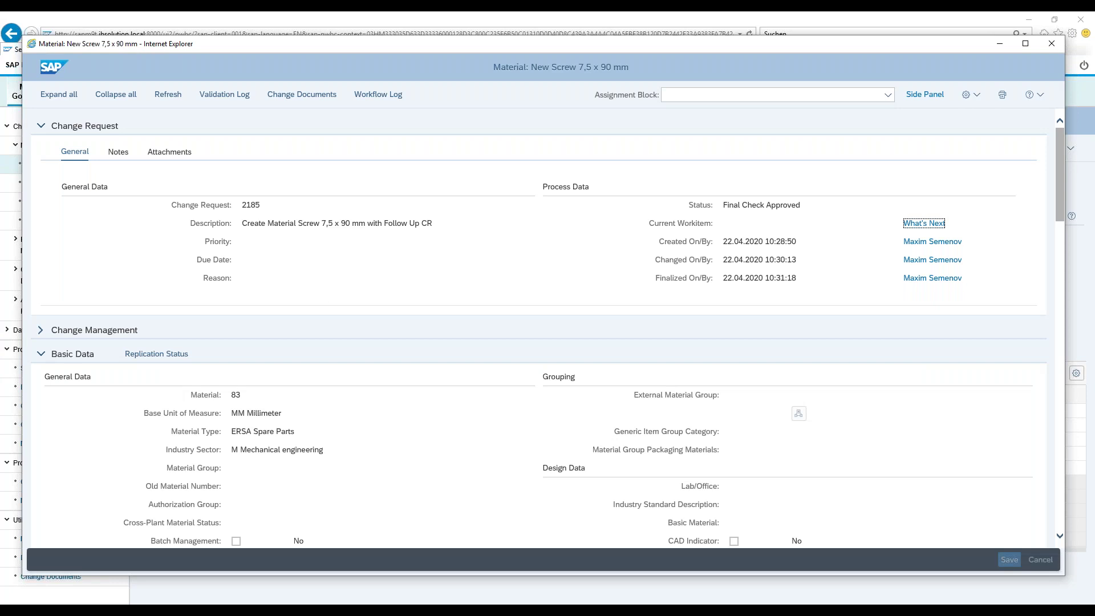
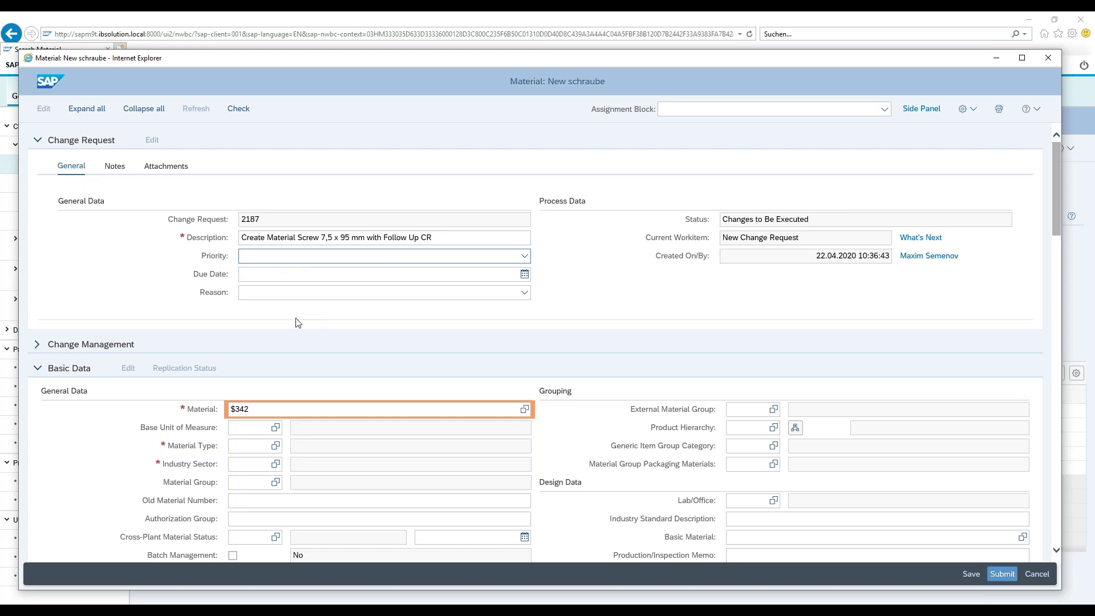
# - Set the new material's base unit of measure to MM, material type to ERSA and industry sector to M
pyautogui.click(244, 430)
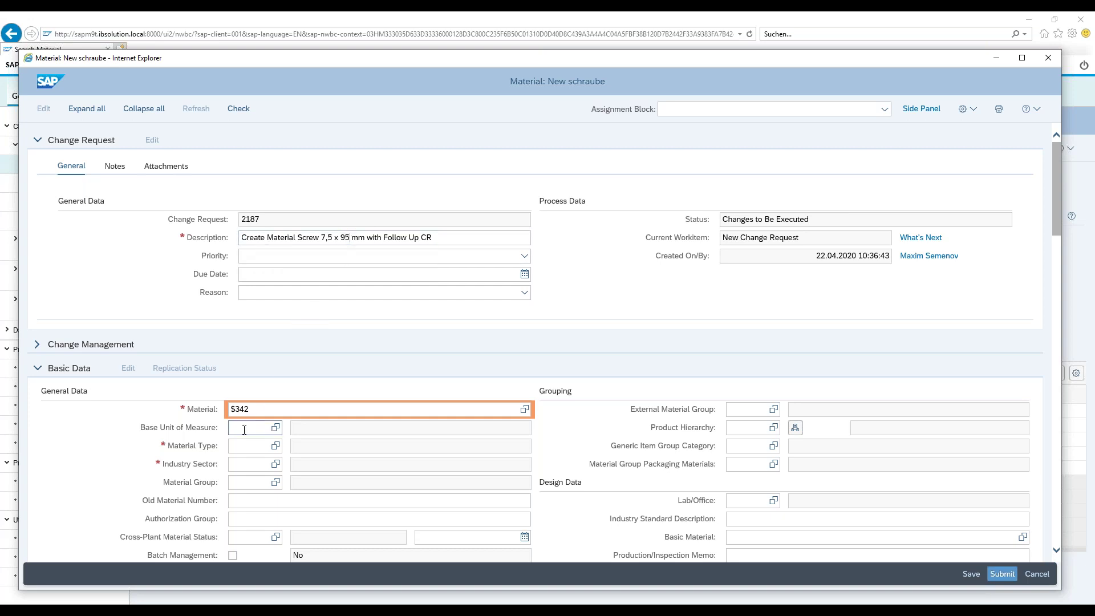
pyautogui.write('MM')
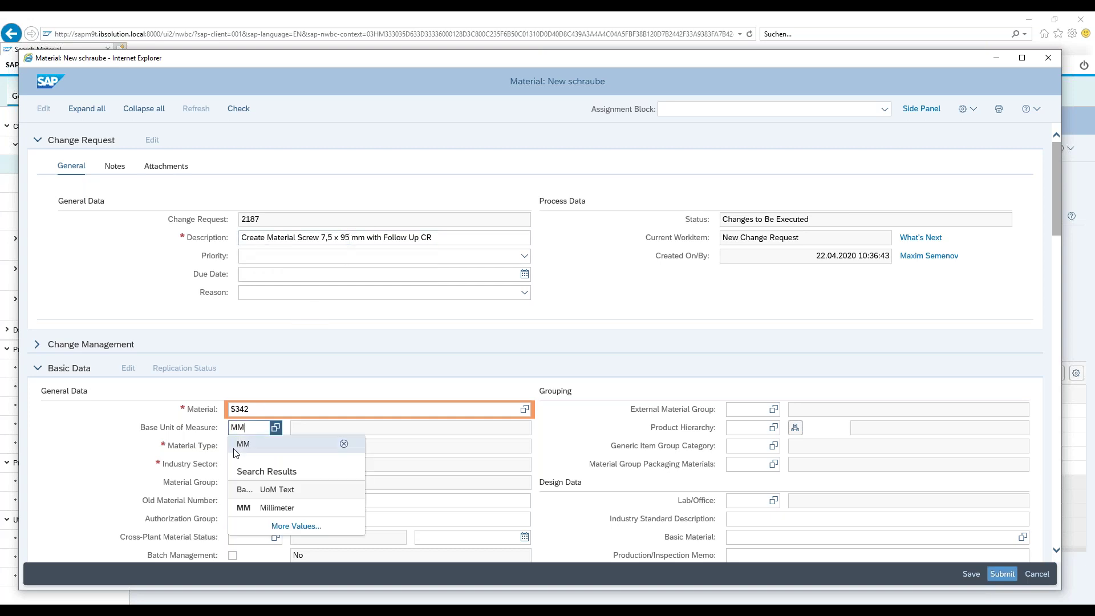
pyautogui.click(249, 445)
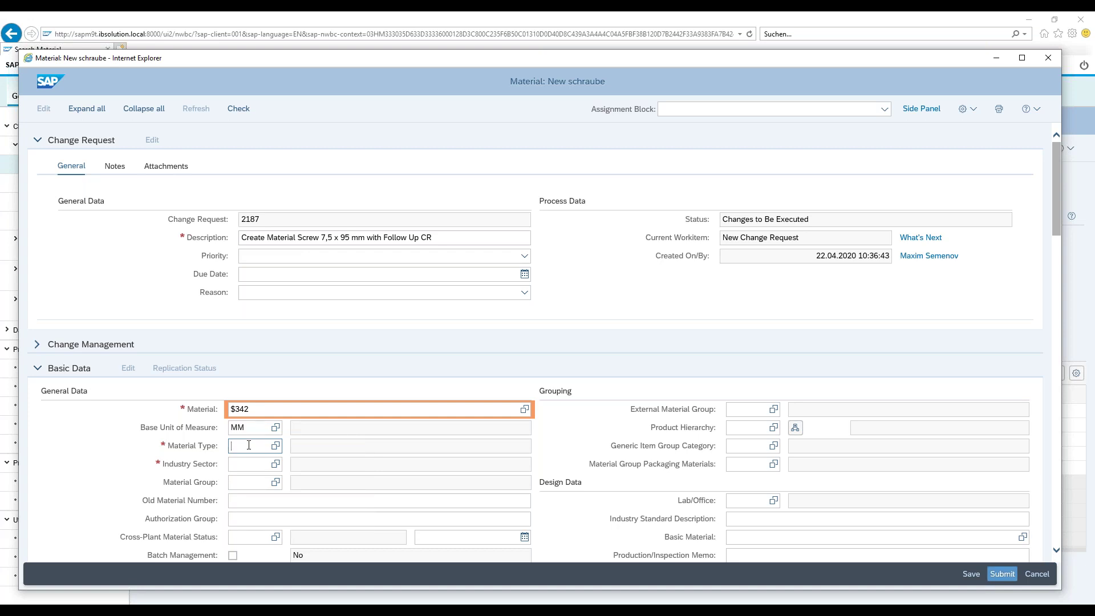
pyautogui.write('ERSA')
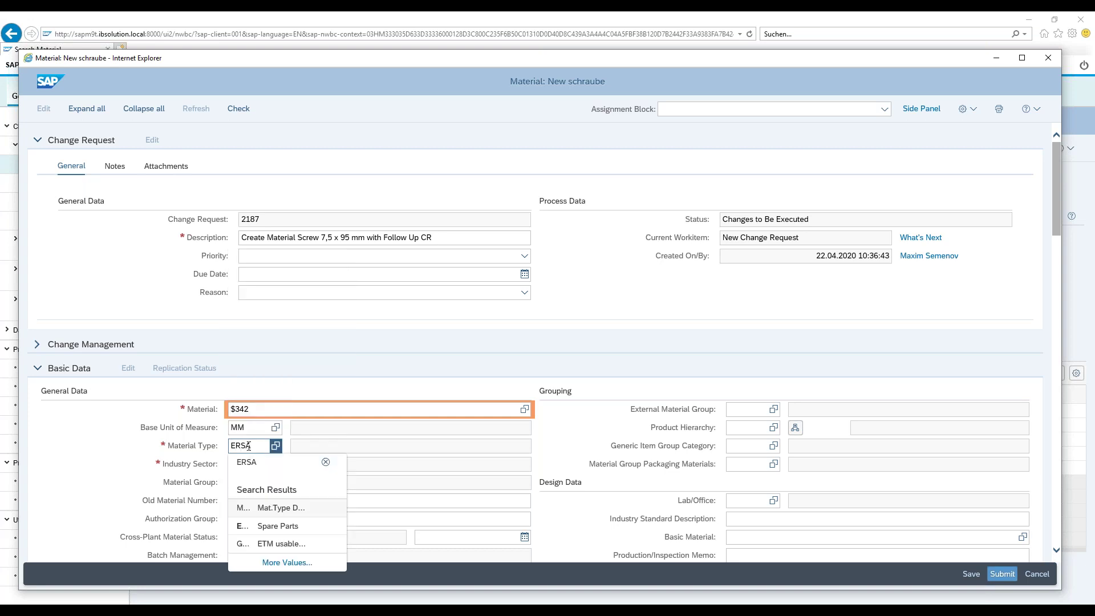
pyautogui.click(248, 462)
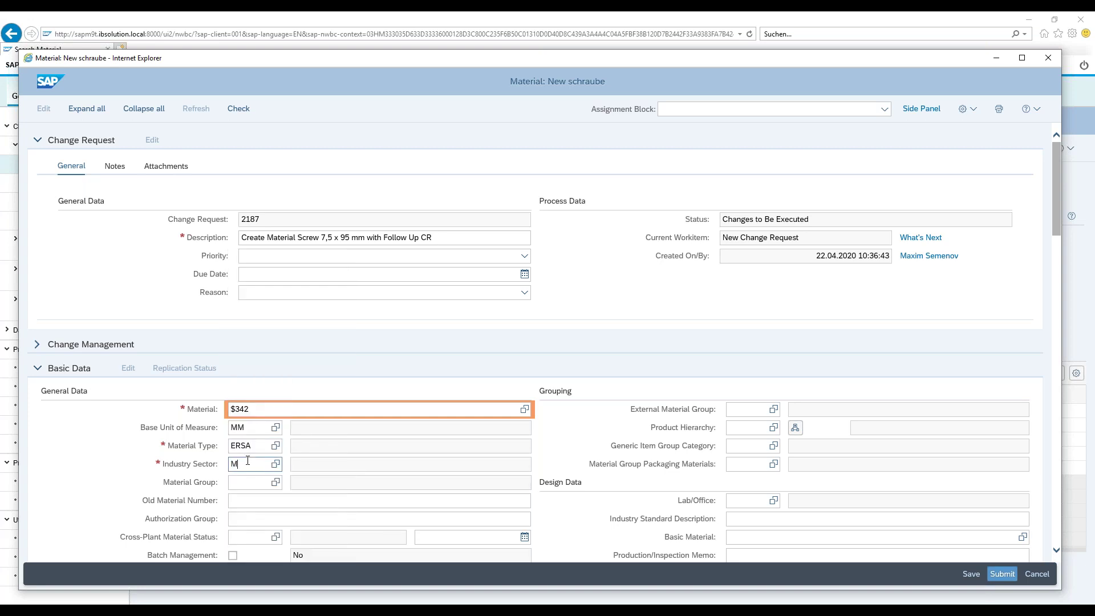
pyautogui.click(285, 383)
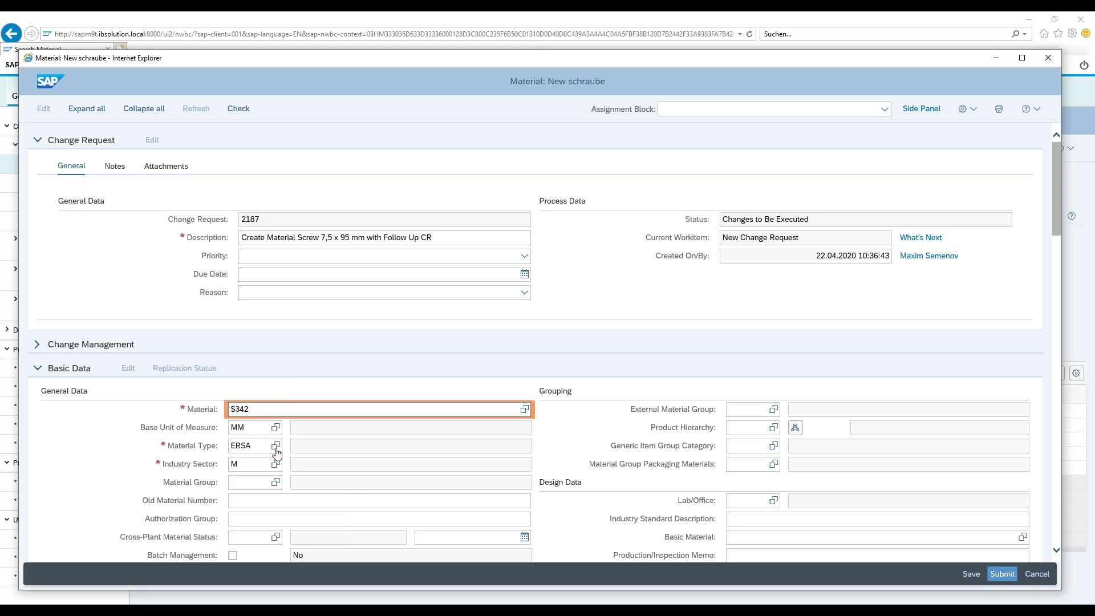
# - Replace the English material description with "Screw 7,5 x 95", copied from the change request description
pyautogui.moveTo(349, 239); pyautogui.dragTo(290, 239)
pyautogui.hotkey('ctrl', 'c')
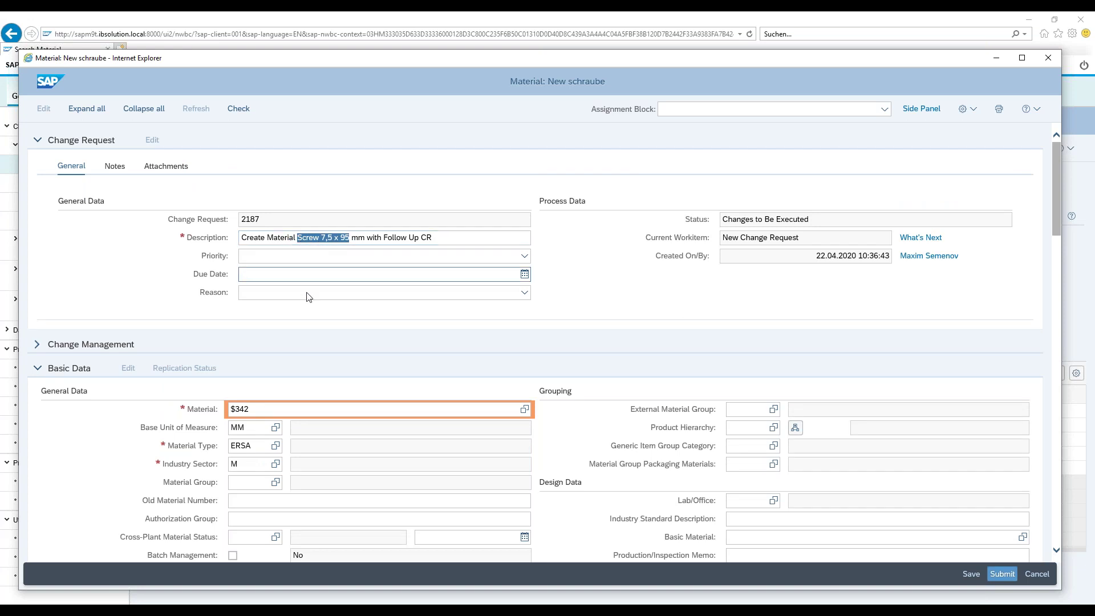
pyautogui.scroll(-10, 296, 306)
pyautogui.scroll(-1, 383, 426)
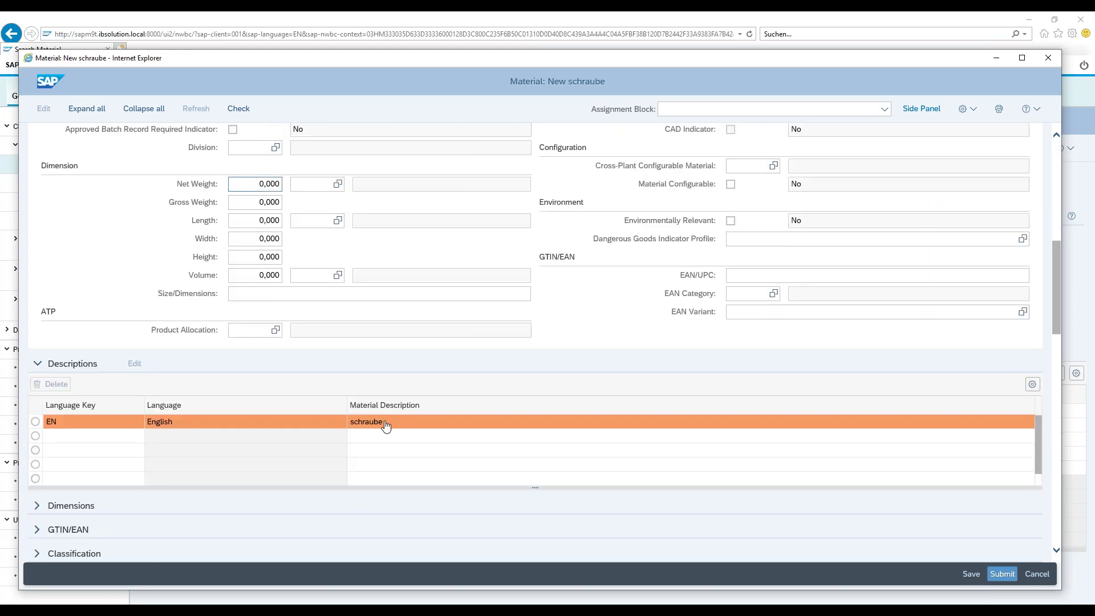
pyautogui.doubleClick(381, 425)
pyautogui.hotkey('ctrl', 'v')
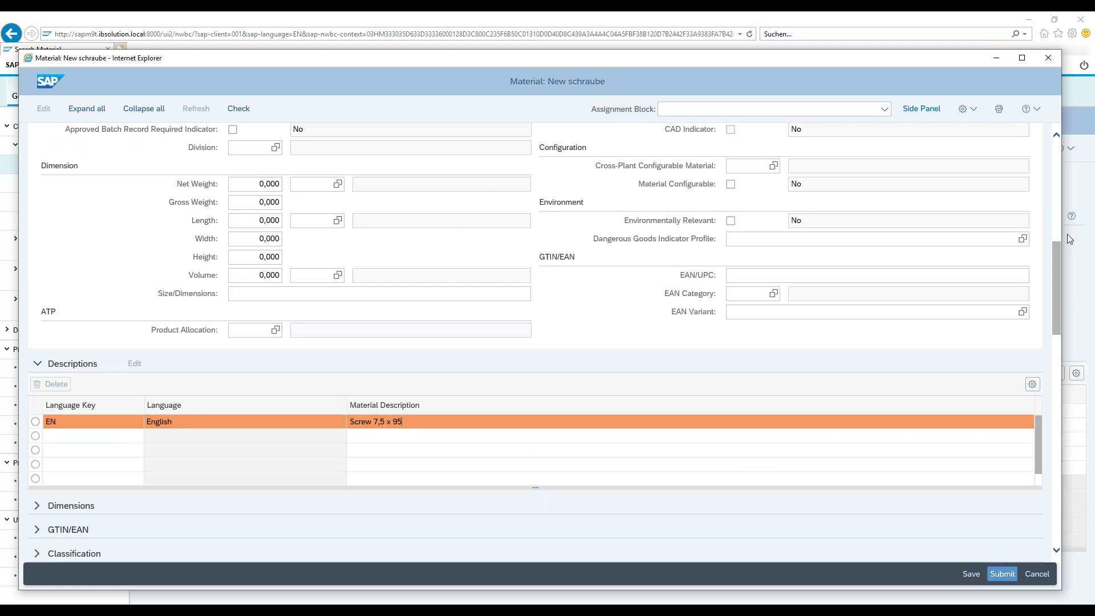
# - Submit the new screw material's change request and refresh it to load the approval step
pyautogui.scroll(10, 464, 132)
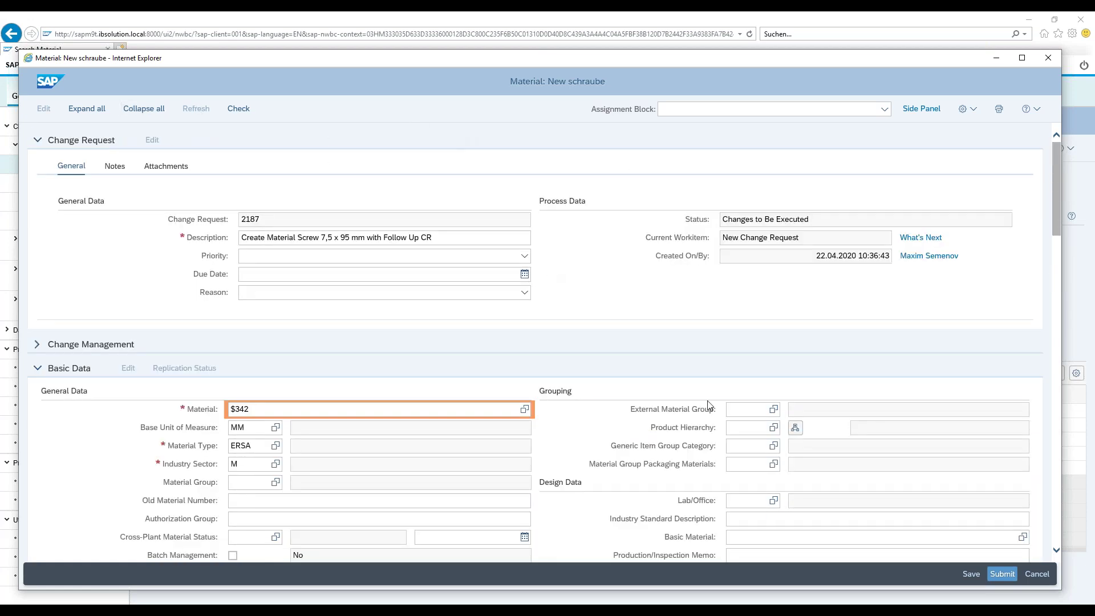
pyautogui.click(1002, 575)
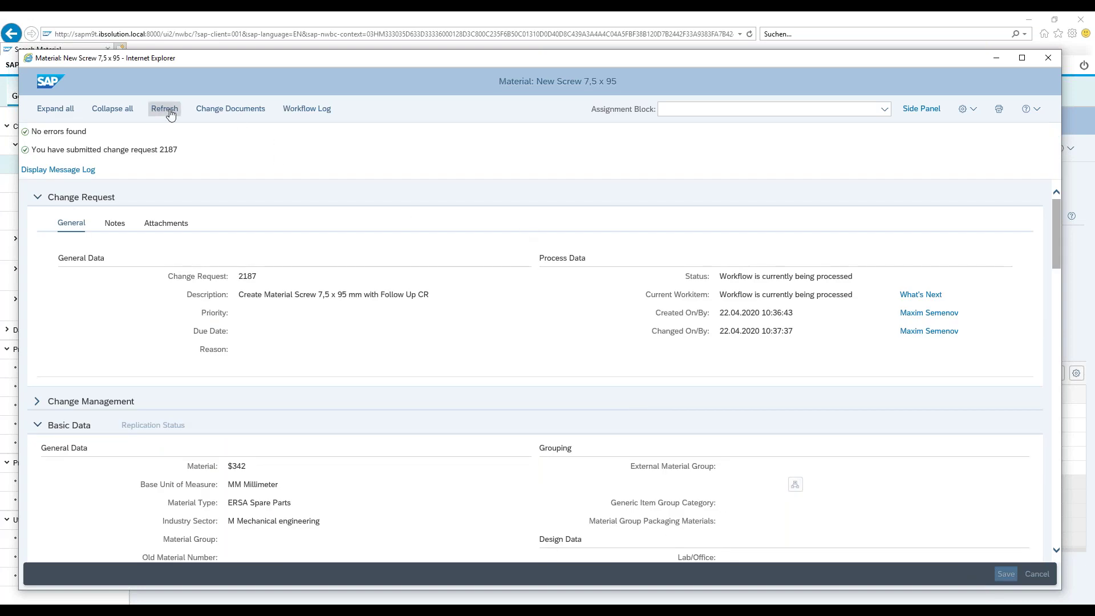
pyautogui.click(165, 109)
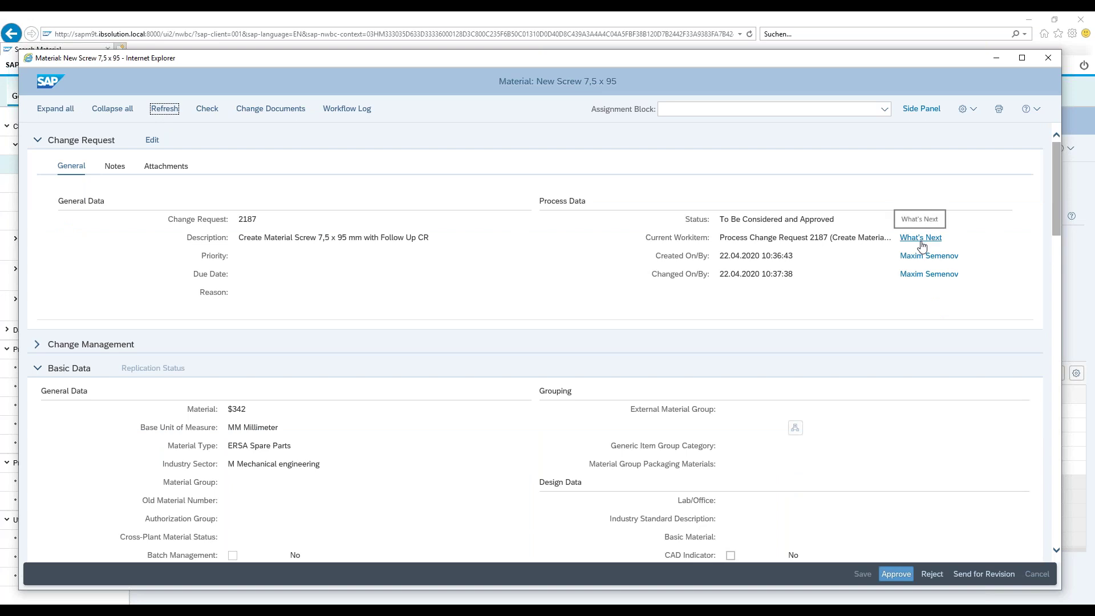
# - Approve the submitted change request, refresh it and review its follow-up step in the Change Request Tracker
pyautogui.click(896, 575)
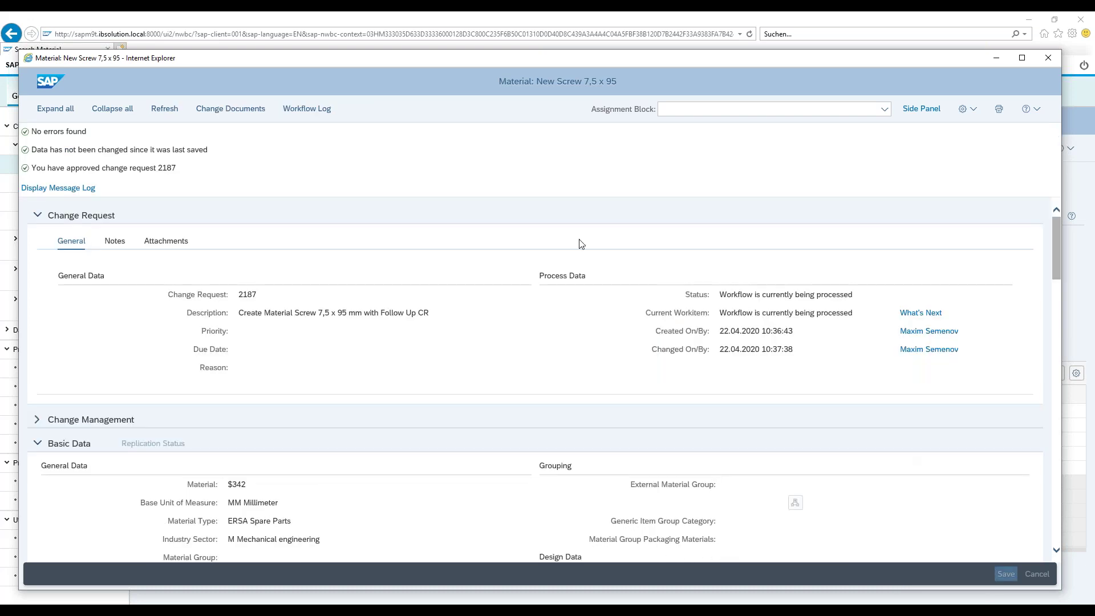
pyautogui.click(162, 110)
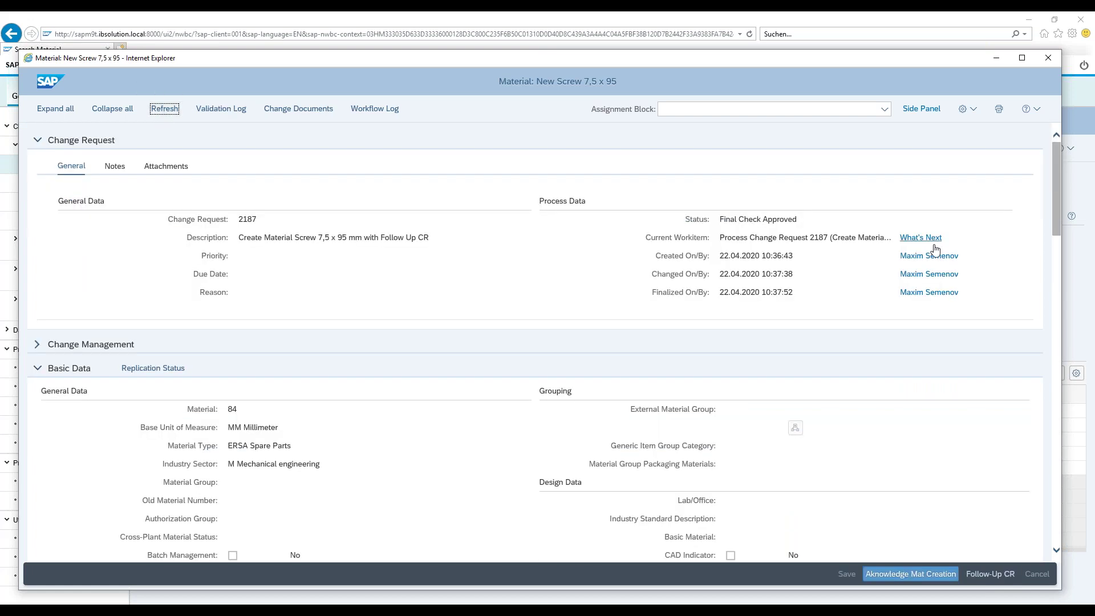
pyautogui.click(928, 239)
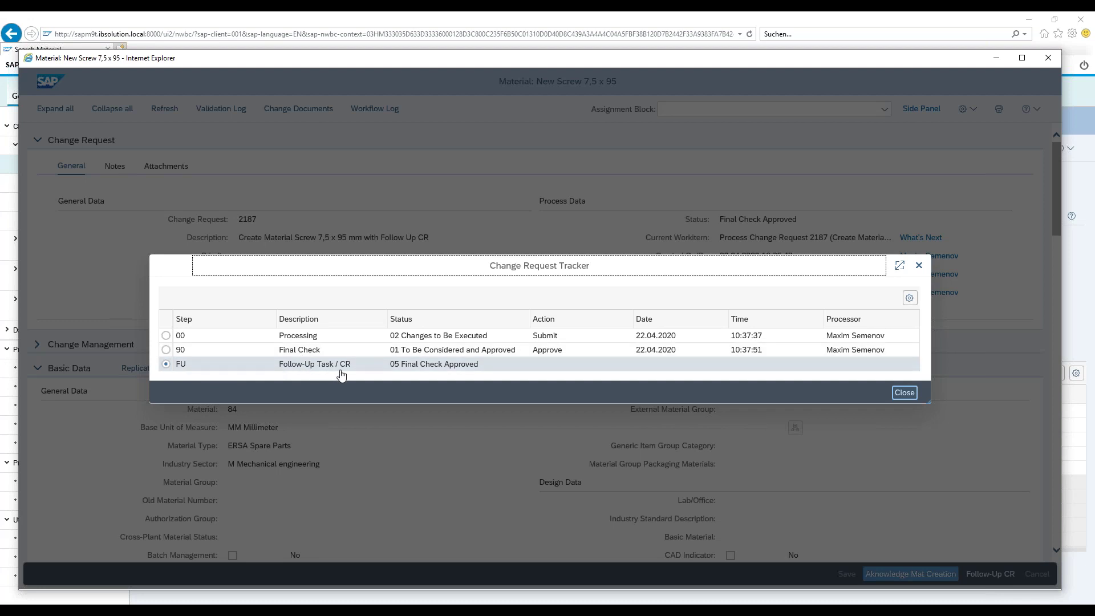
pyautogui.click(918, 266)
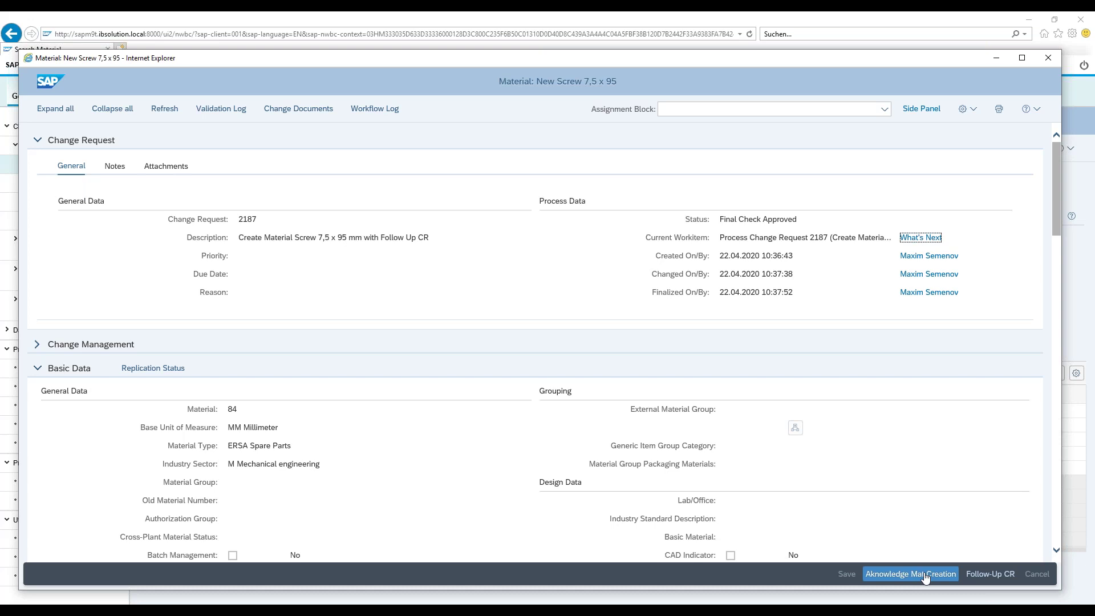
# - Trigger the Follow-Up CR action for the approved material and open the resulting pending change request
pyautogui.click(996, 579)
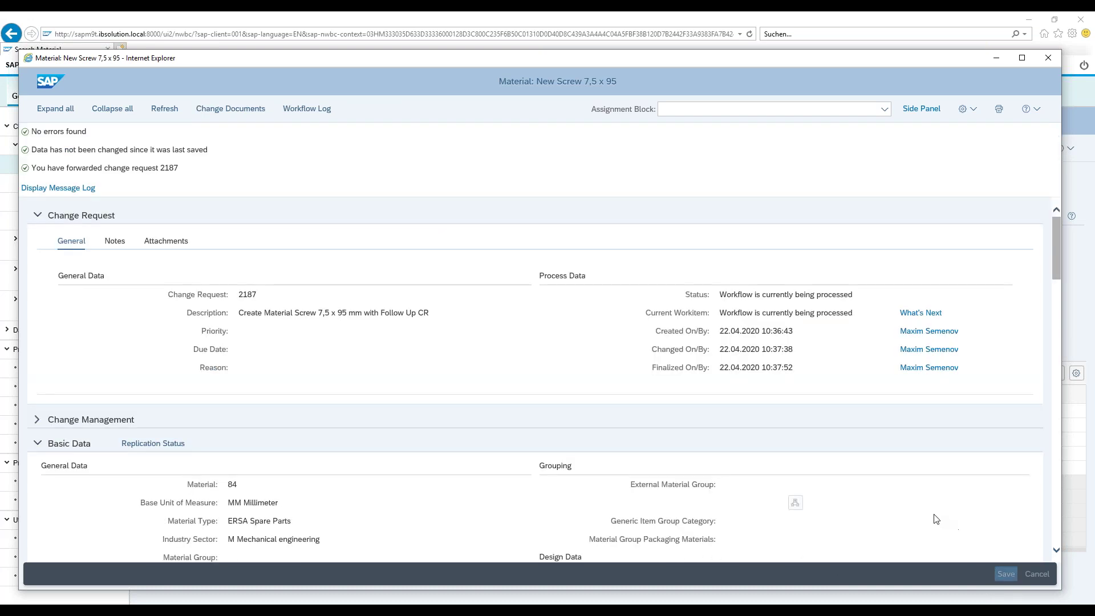
pyautogui.click(162, 114)
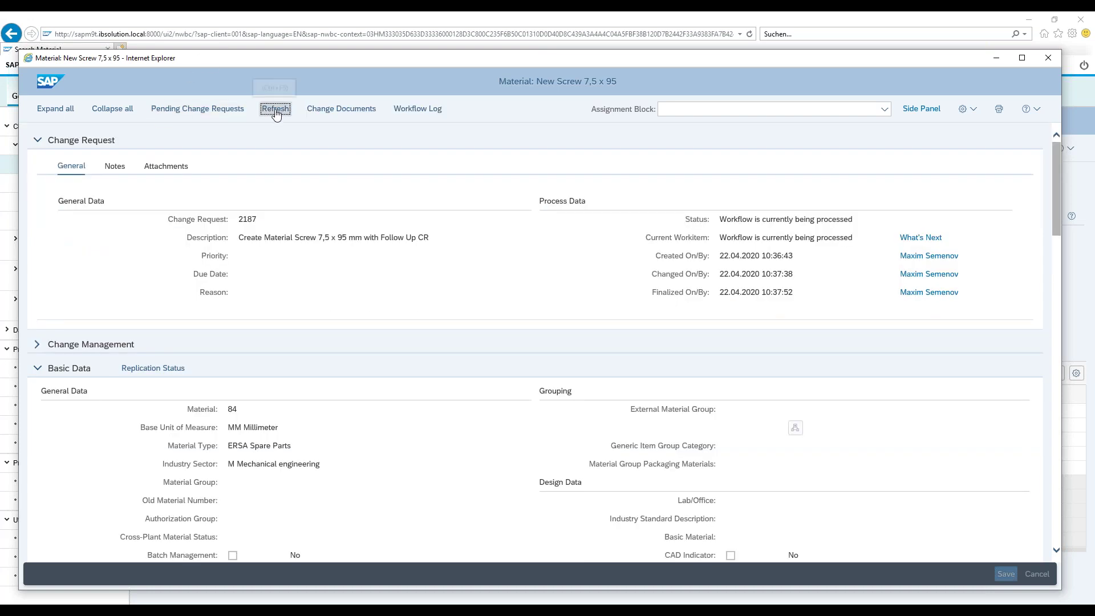
pyautogui.click(209, 112)
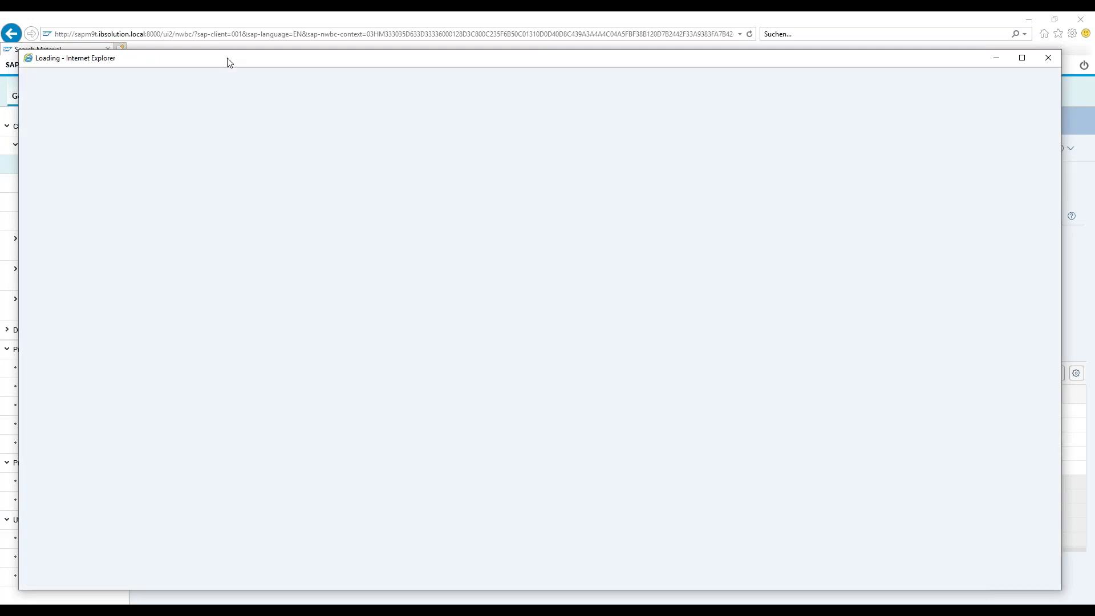
pyautogui.moveTo(217, 57); pyautogui.dragTo(206, 48)
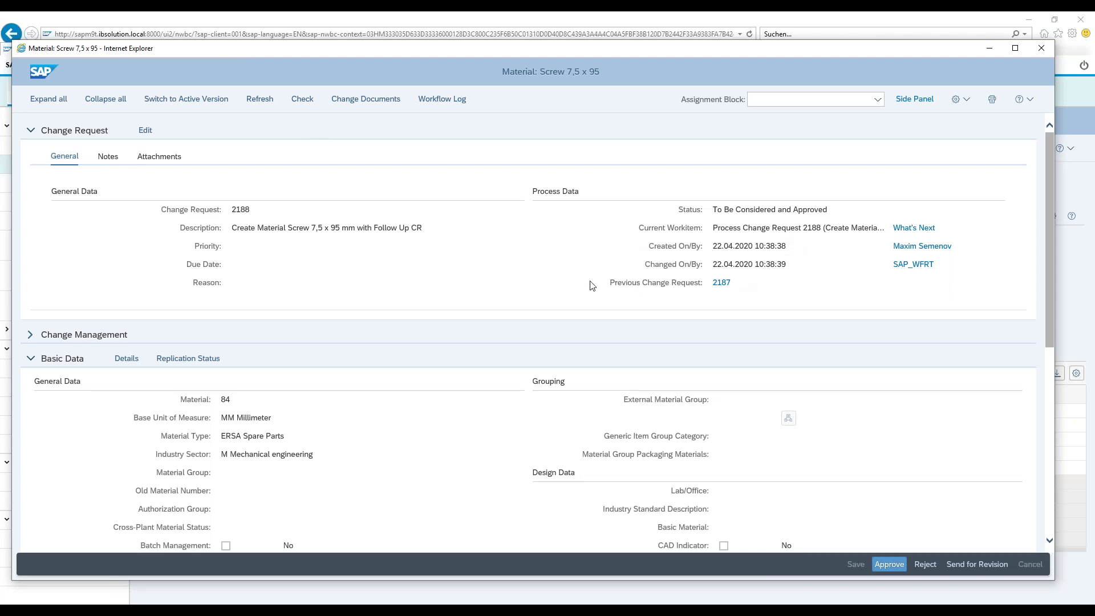
# - Check the follow-up change request's number and its reference to the previous change request
pyautogui.moveTo(251, 212); pyautogui.dragTo(162, 212)
pyautogui.tripleClick(245, 220)
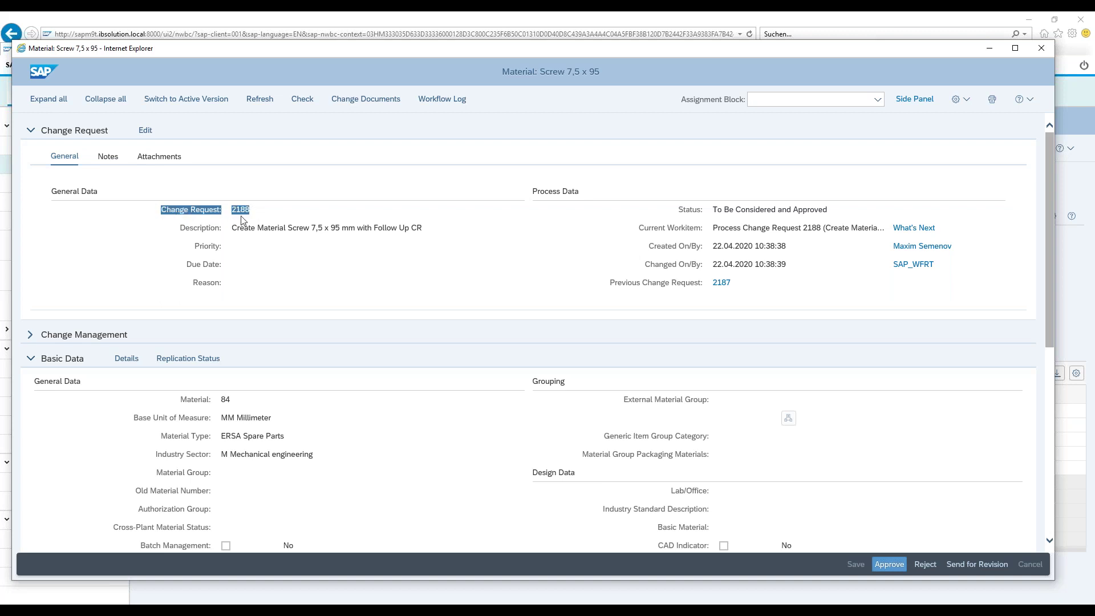
pyautogui.click(722, 284)
pyautogui.moveTo(625, 285); pyautogui.dragTo(733, 290)
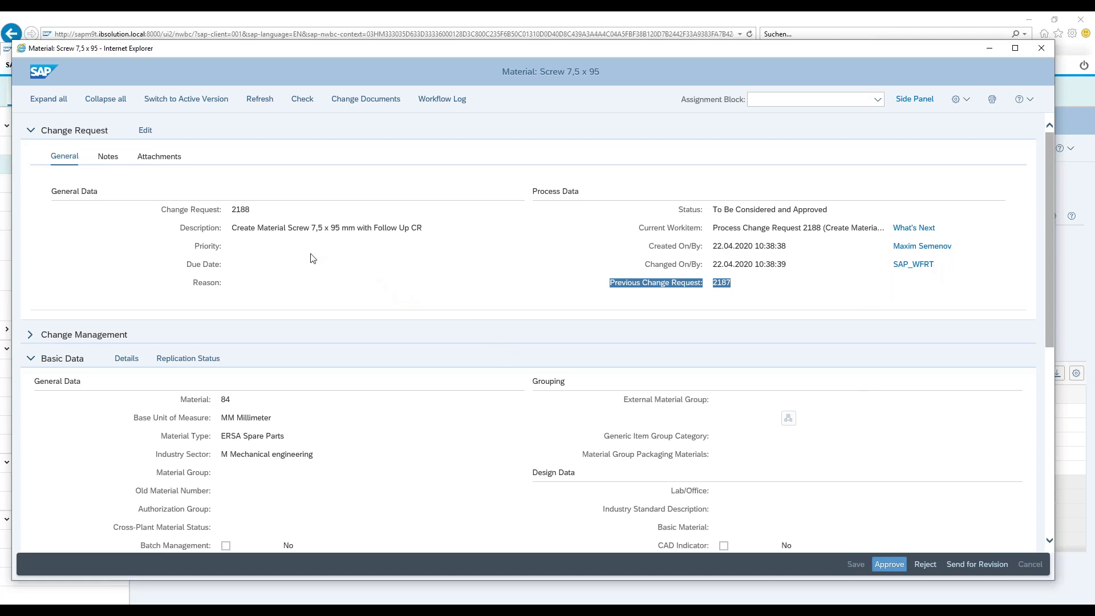
# - Edit the follow-up change request and add the note "Changes done, Release"
pyautogui.click(146, 133)
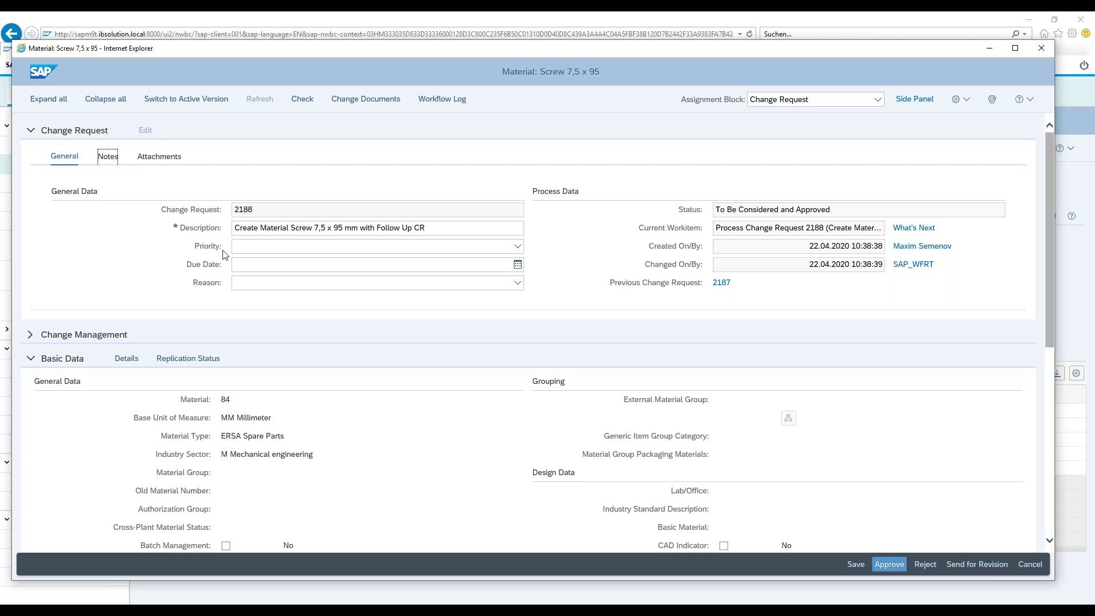
pyautogui.press('Return')
pyautogui.click(76, 199)
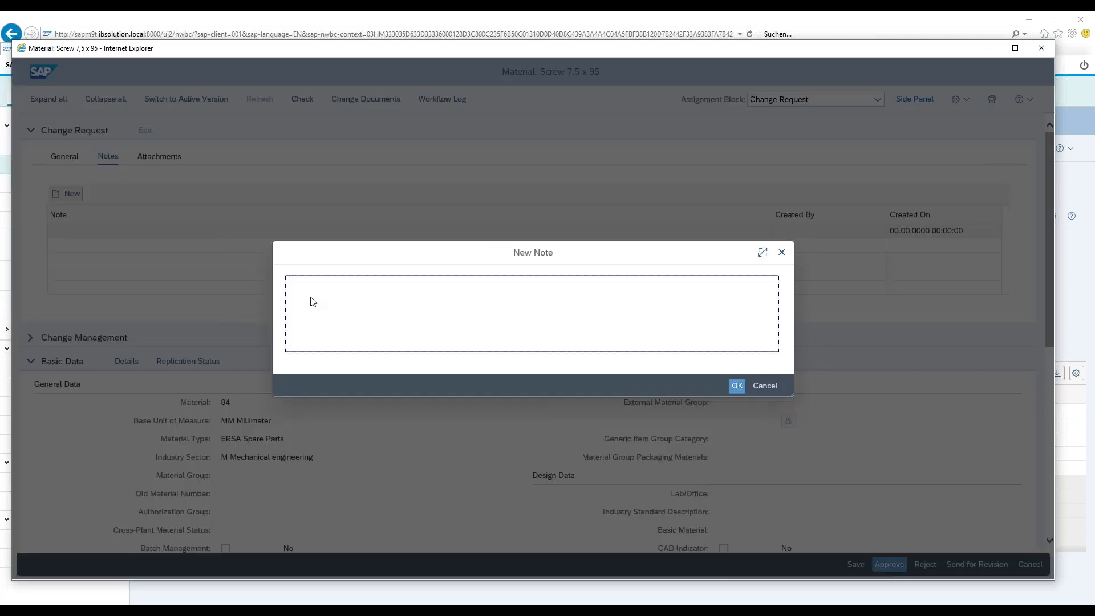
pyautogui.write('Changes done, Release')
pyautogui.click(737, 386)
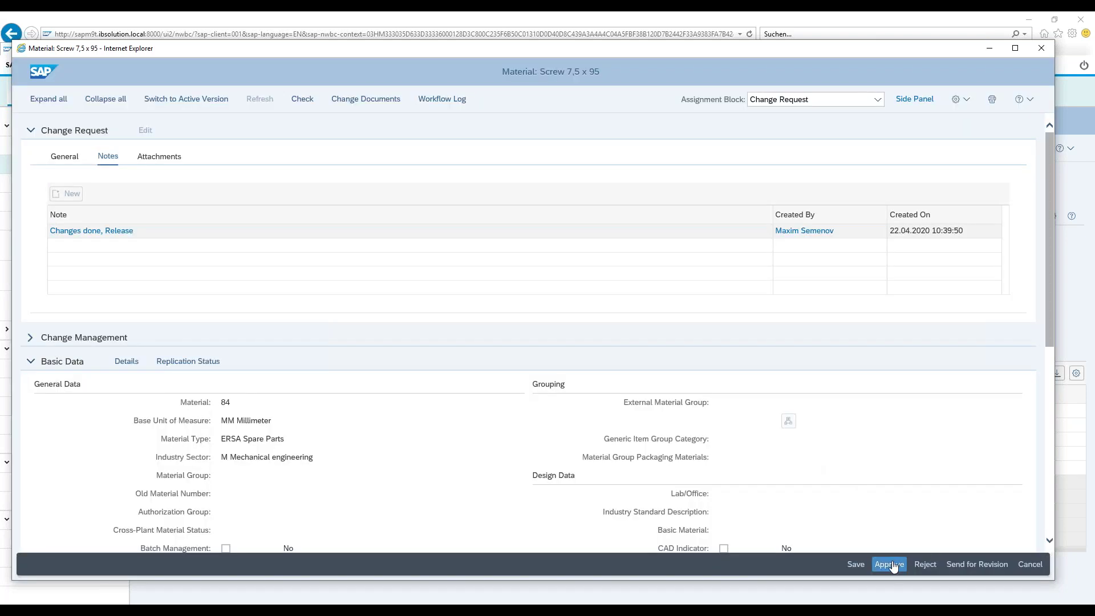
# - Approve the follow-up change request from its general data and refresh it to check the status
pyautogui.click(63, 157)
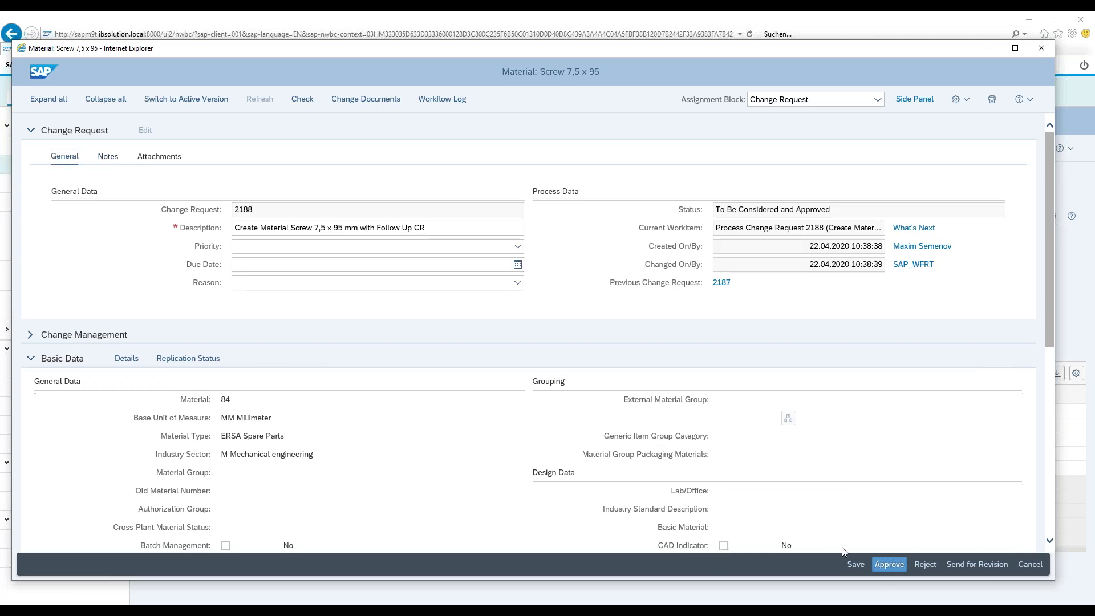
pyautogui.click(890, 565)
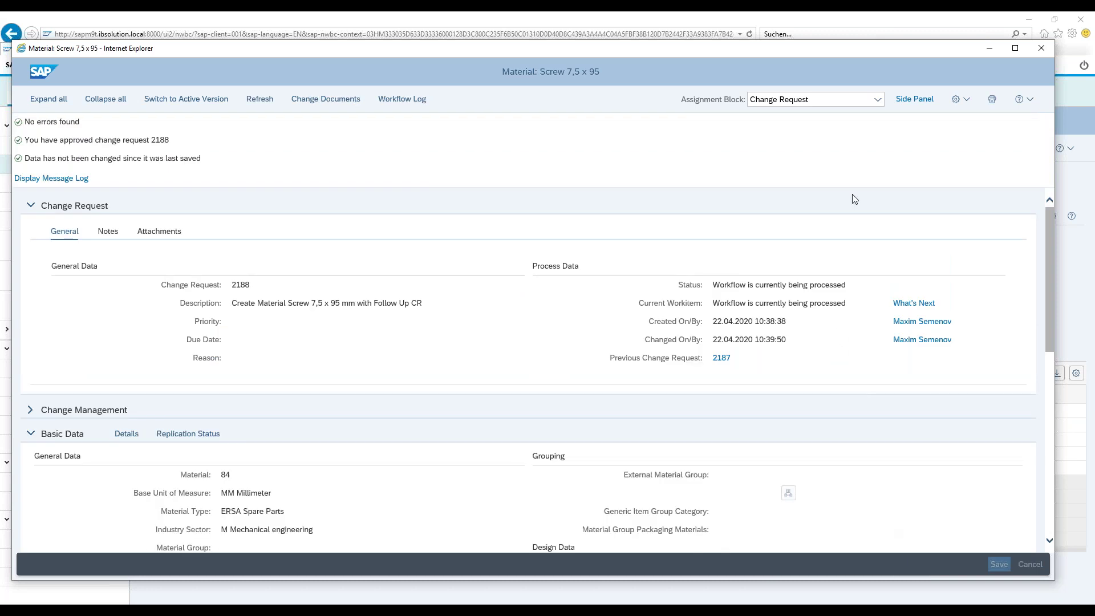
pyautogui.click(259, 100)
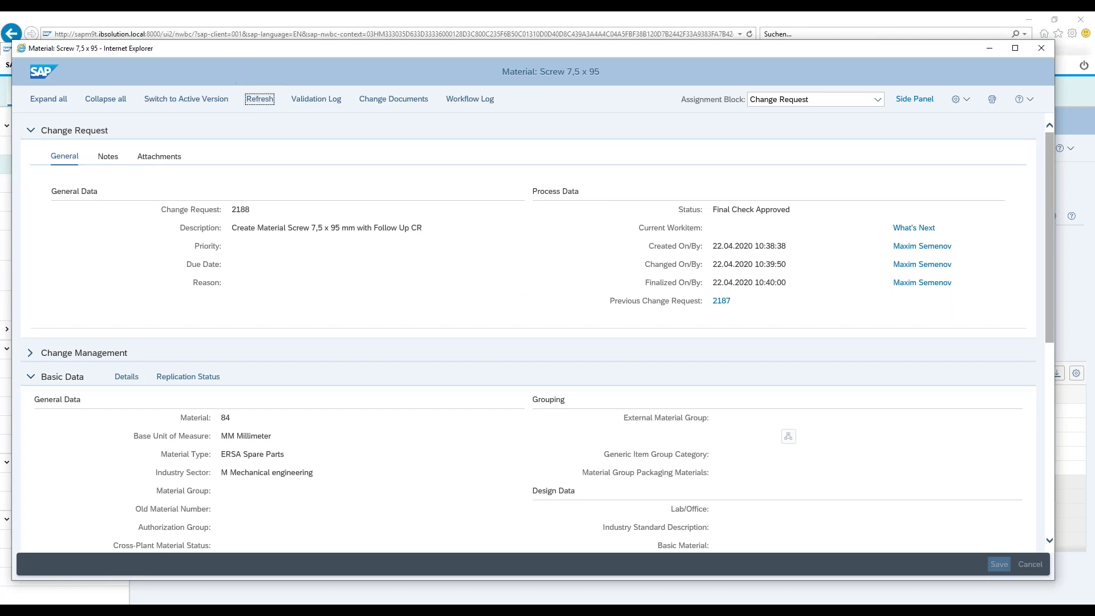
pyautogui.tripleClick(695, 210)
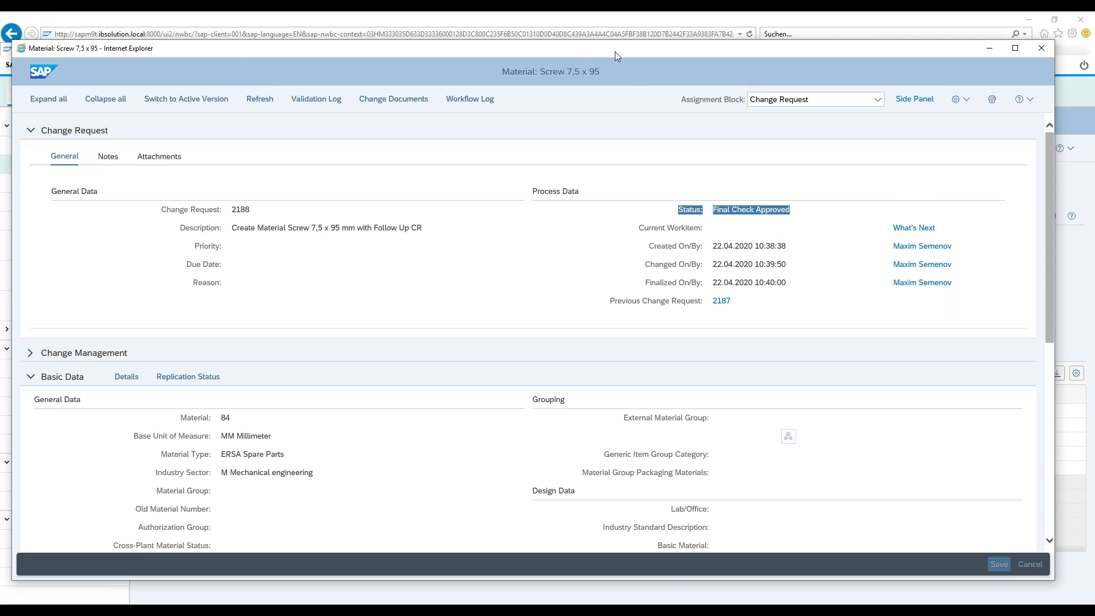
# - Close the material window and open My Change Requests to examine the Previous and Follow-Up links between requests
pyautogui.click(1042, 46)
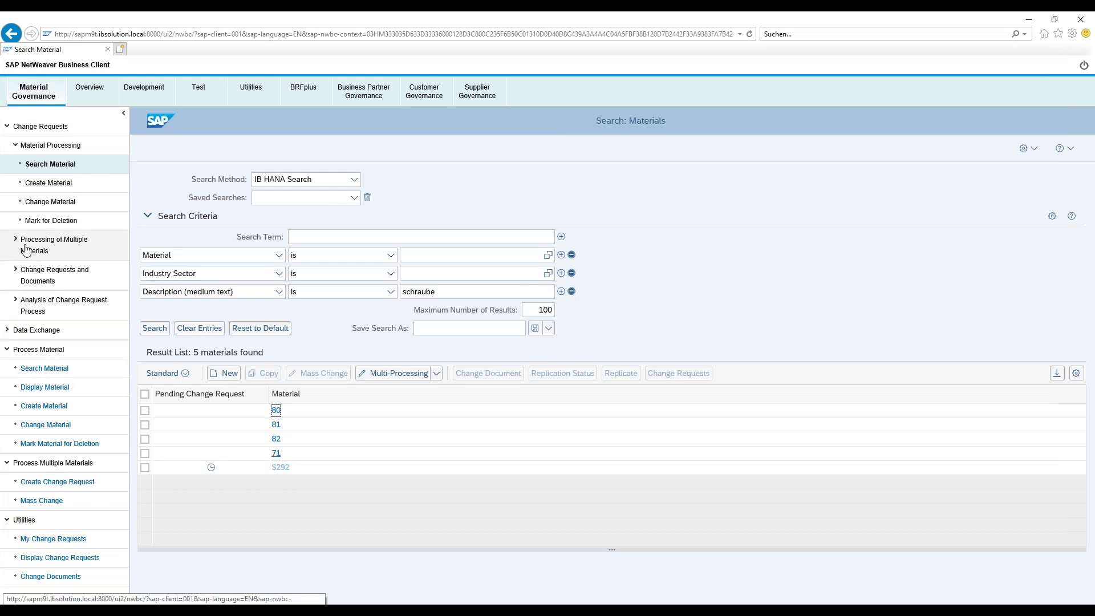
pyautogui.click(41, 281)
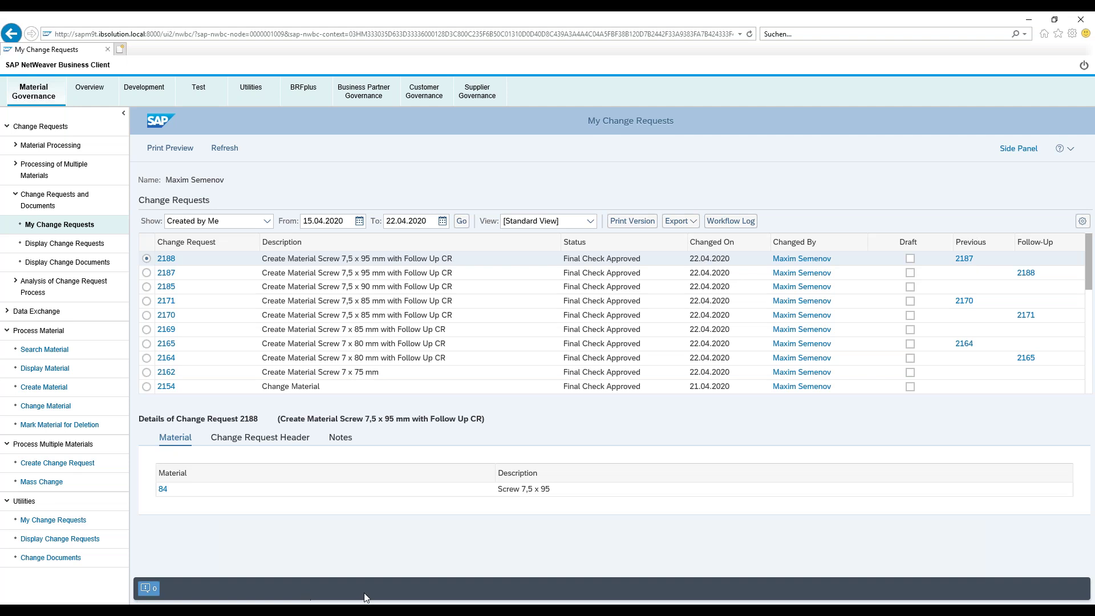
pyautogui.moveTo(489, 613)
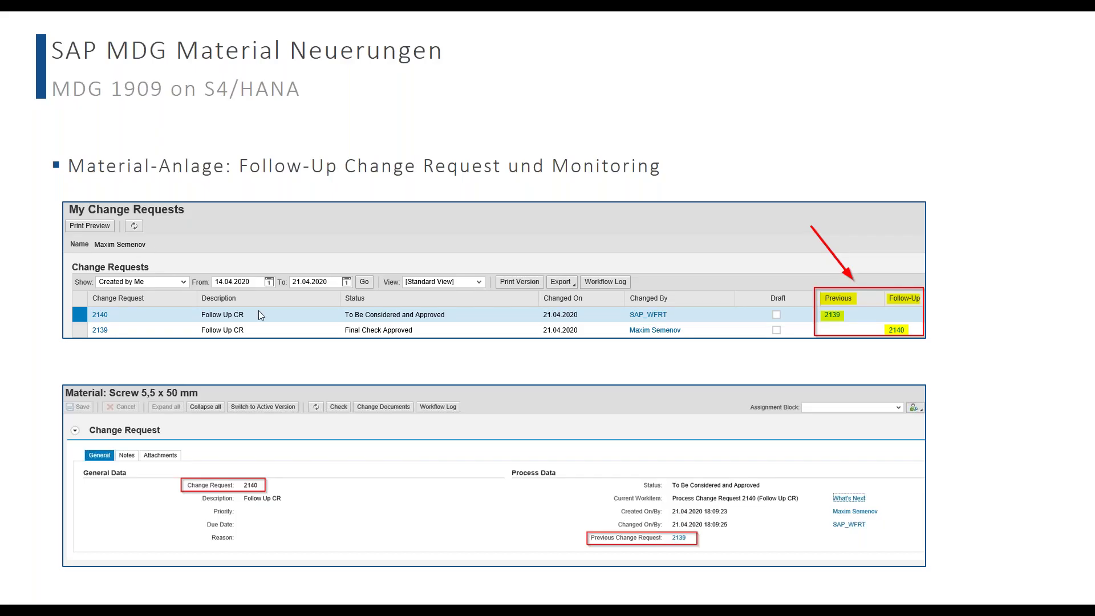
pyautogui.click(296, 374)
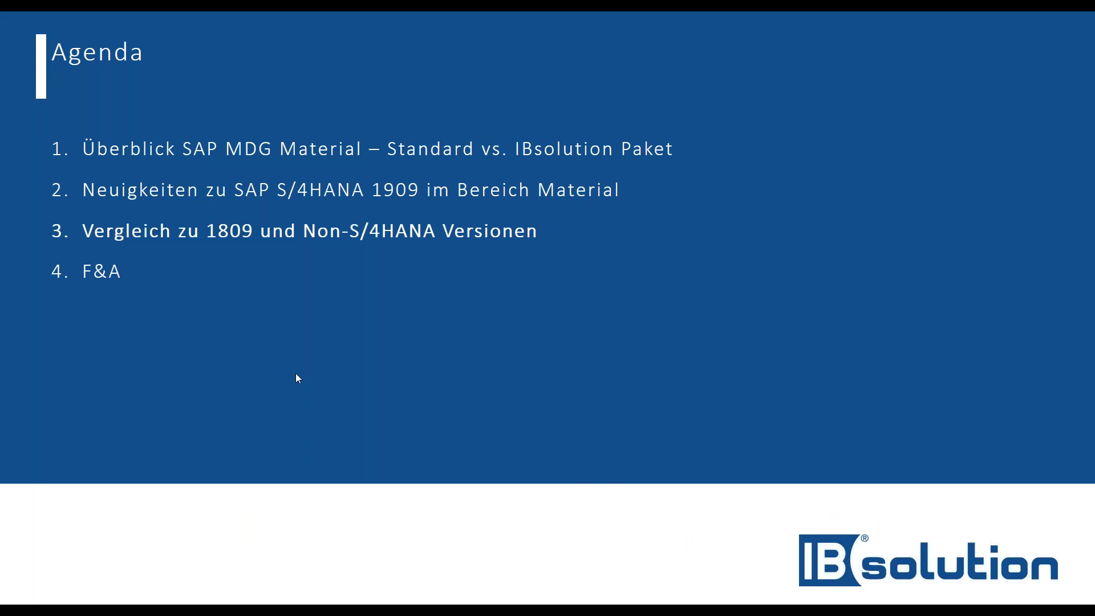